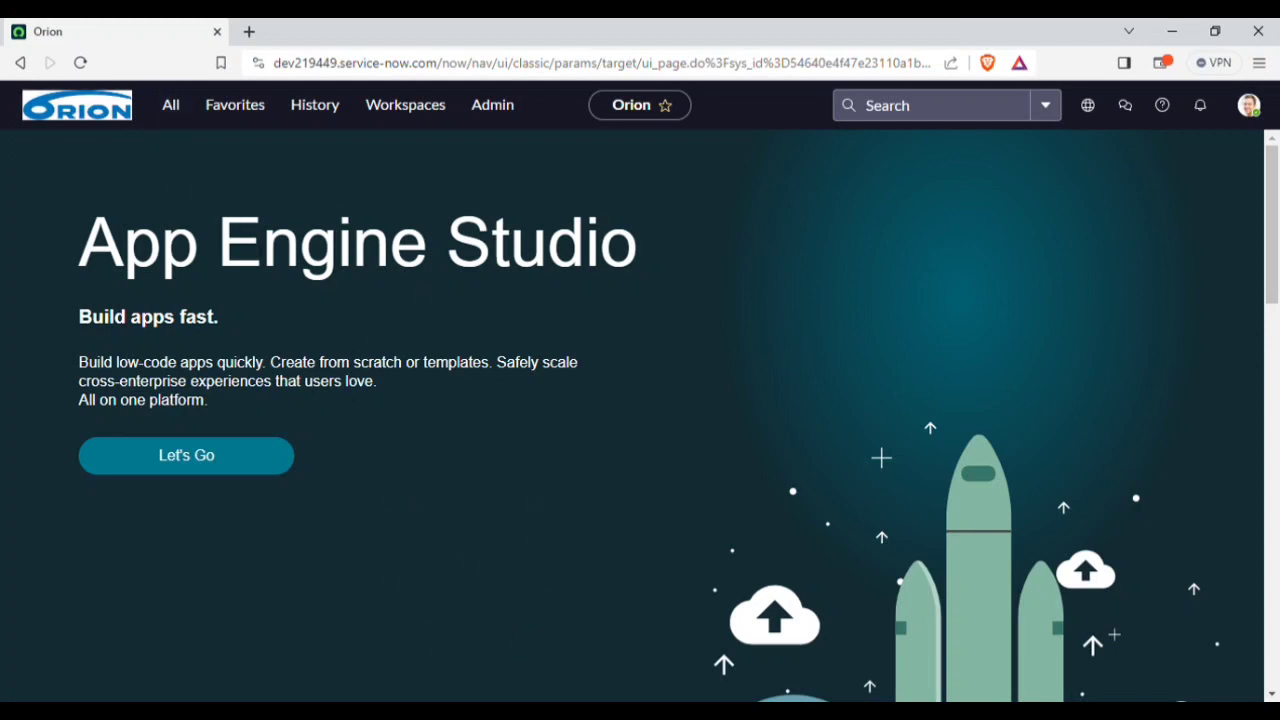
# Step: Open the Users table list in a new tab with sys_user.LIST from the Filter navigator
pyautogui.click(173, 113)
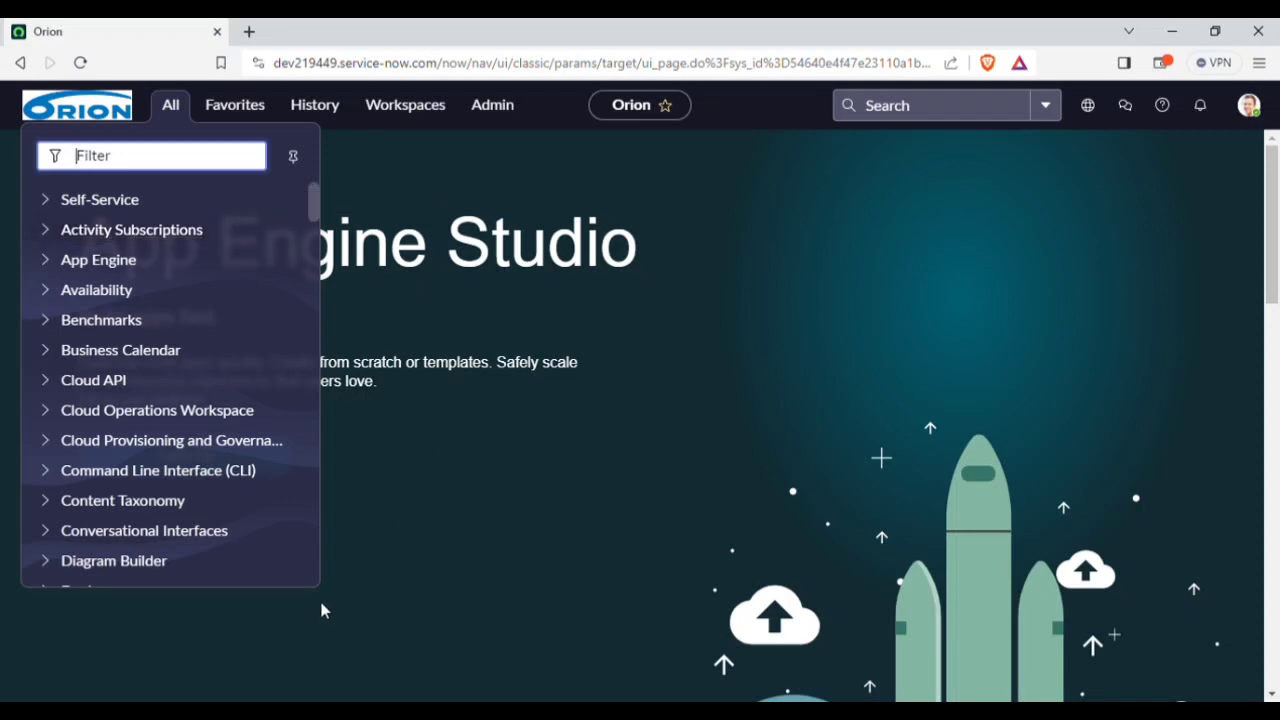
pyautogui.write('sy')
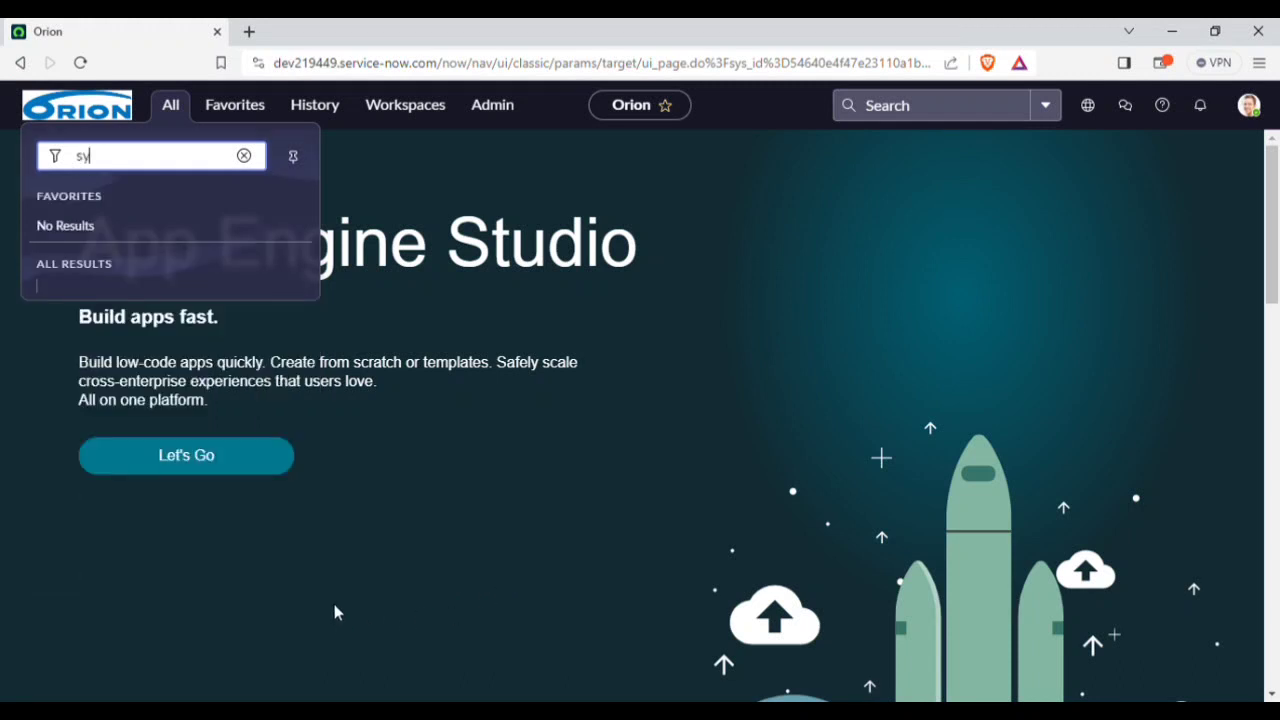
pyautogui.write('s')
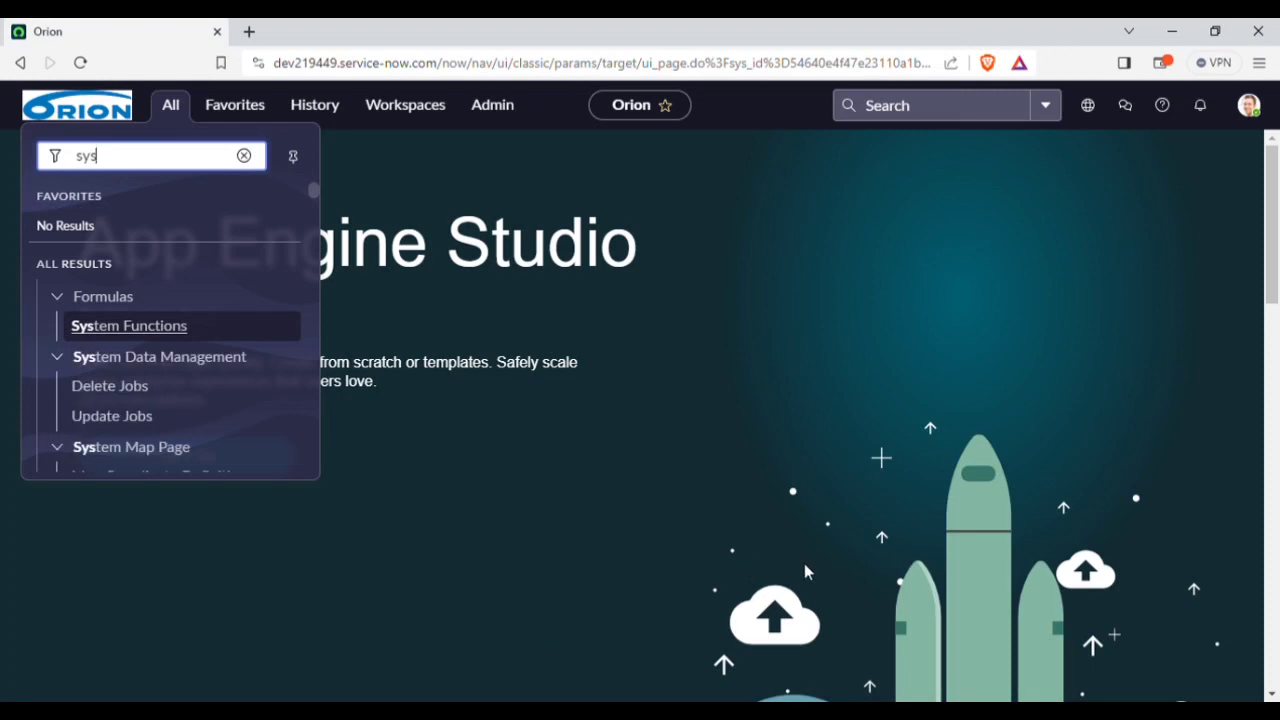
pyautogui.write('_')
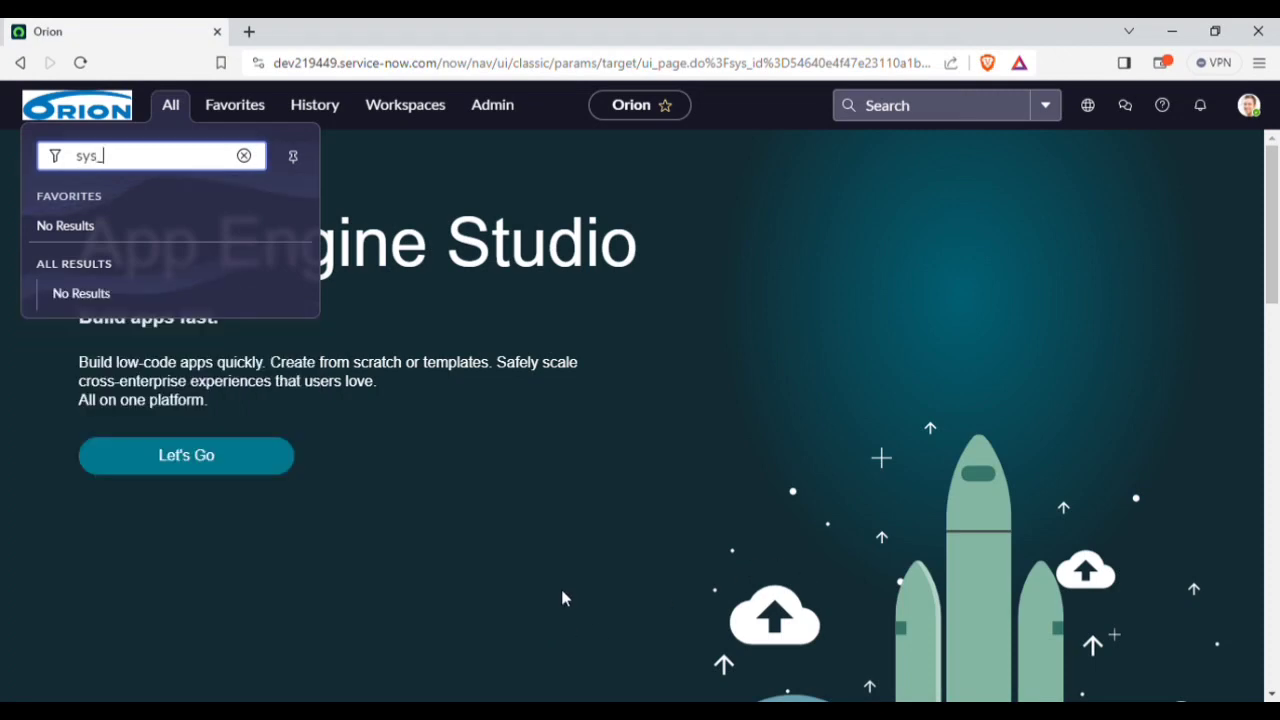
pyautogui.write('u')
pyautogui.write('se')
pyautogui.write('r')
pyautogui.write('.')
pyautogui.write('.LI')
pyautogui.write('ST')
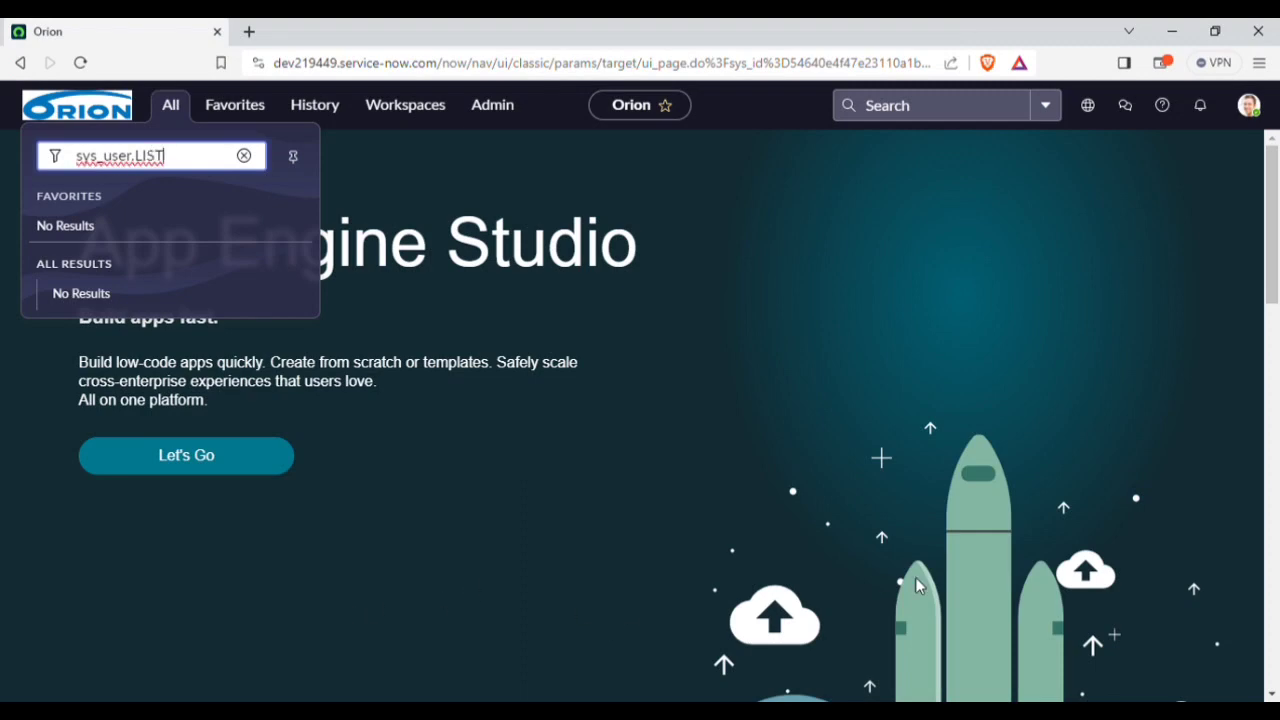
pyautogui.press('Return')
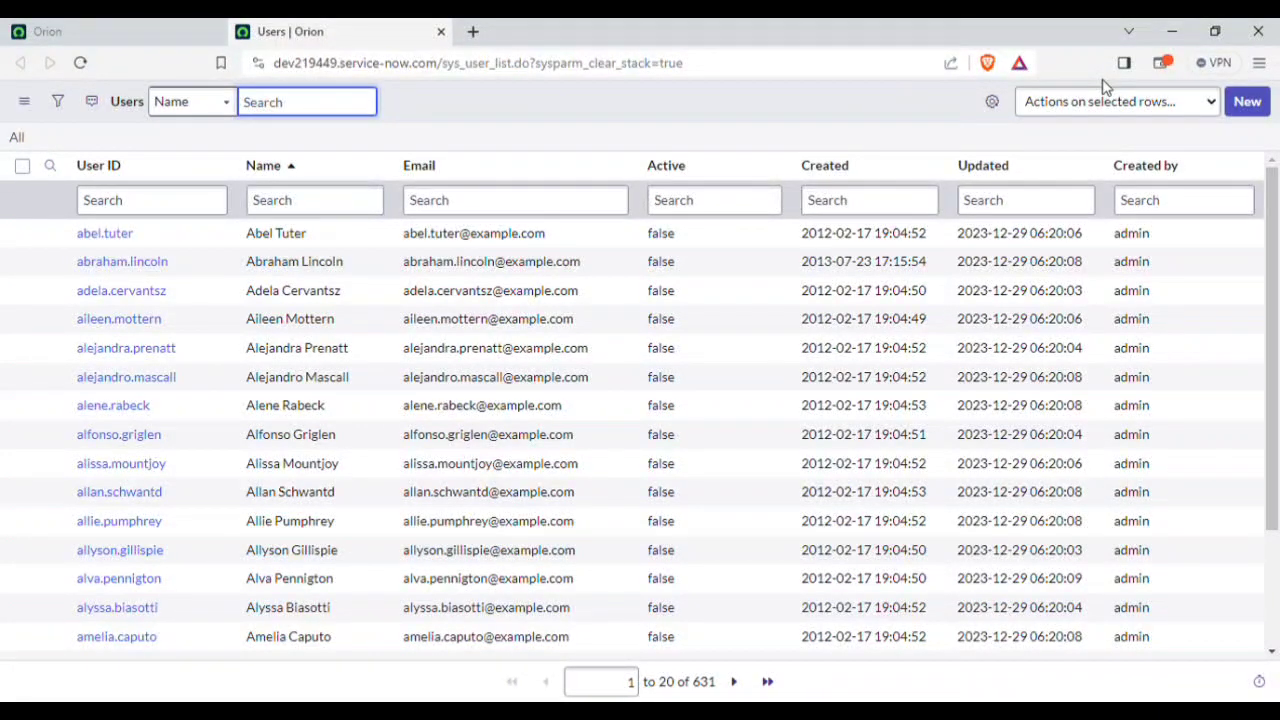
# Step: Open a blank New user record form from the Users list
pyautogui.click(1262, 110)
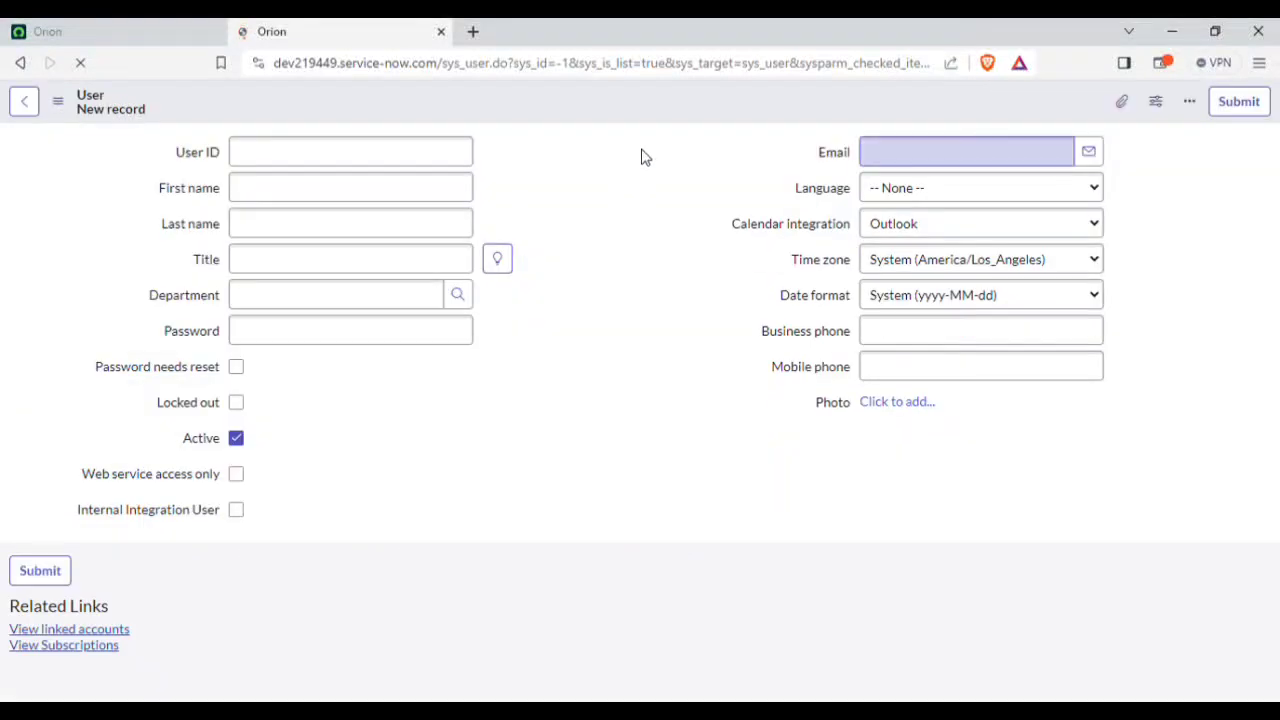
pyautogui.click(18, 66)
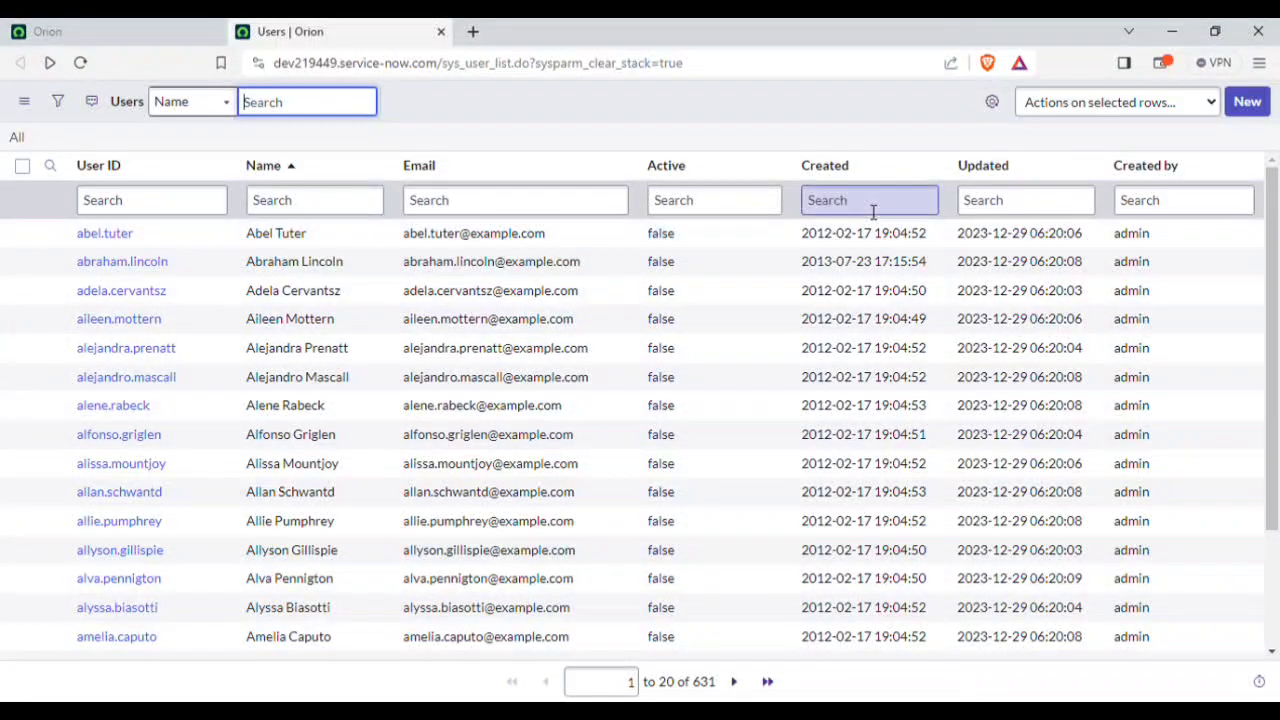
pyautogui.click(1262, 110)
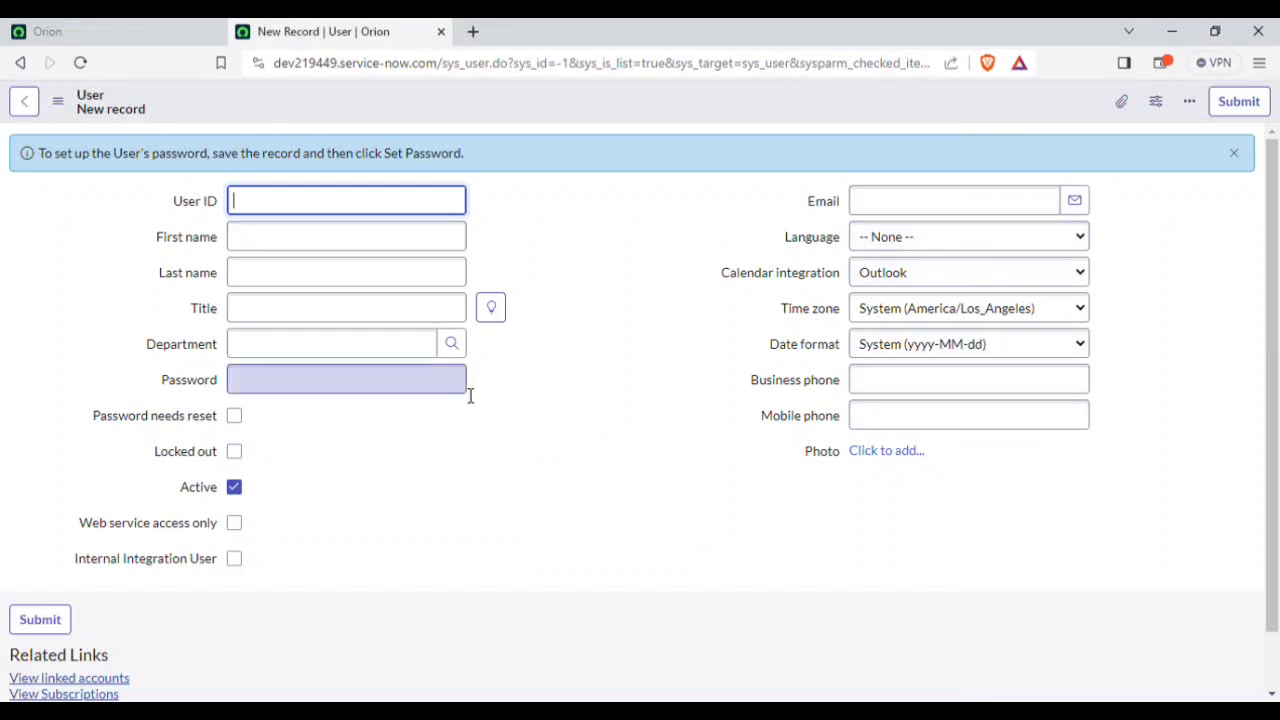
# Step: Close the password setup info banner on the empty User form and focus User ID
pyautogui.click(622, 328)
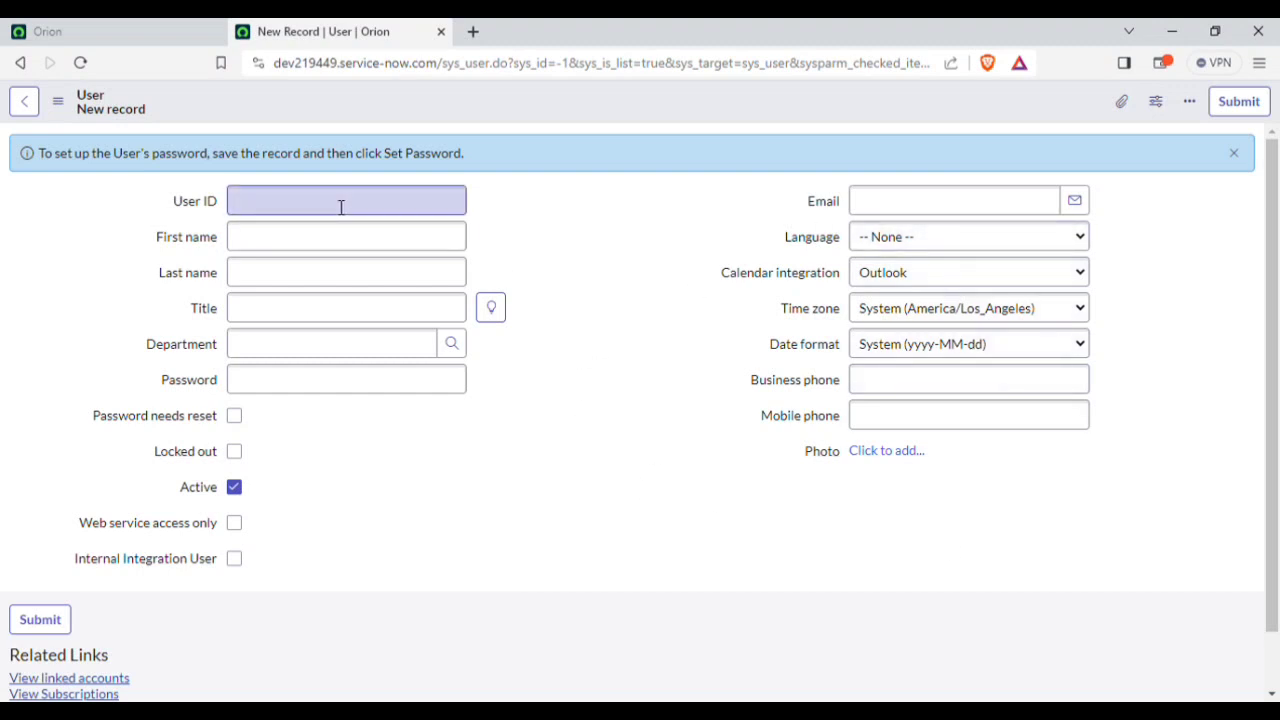
pyautogui.click(311, 238)
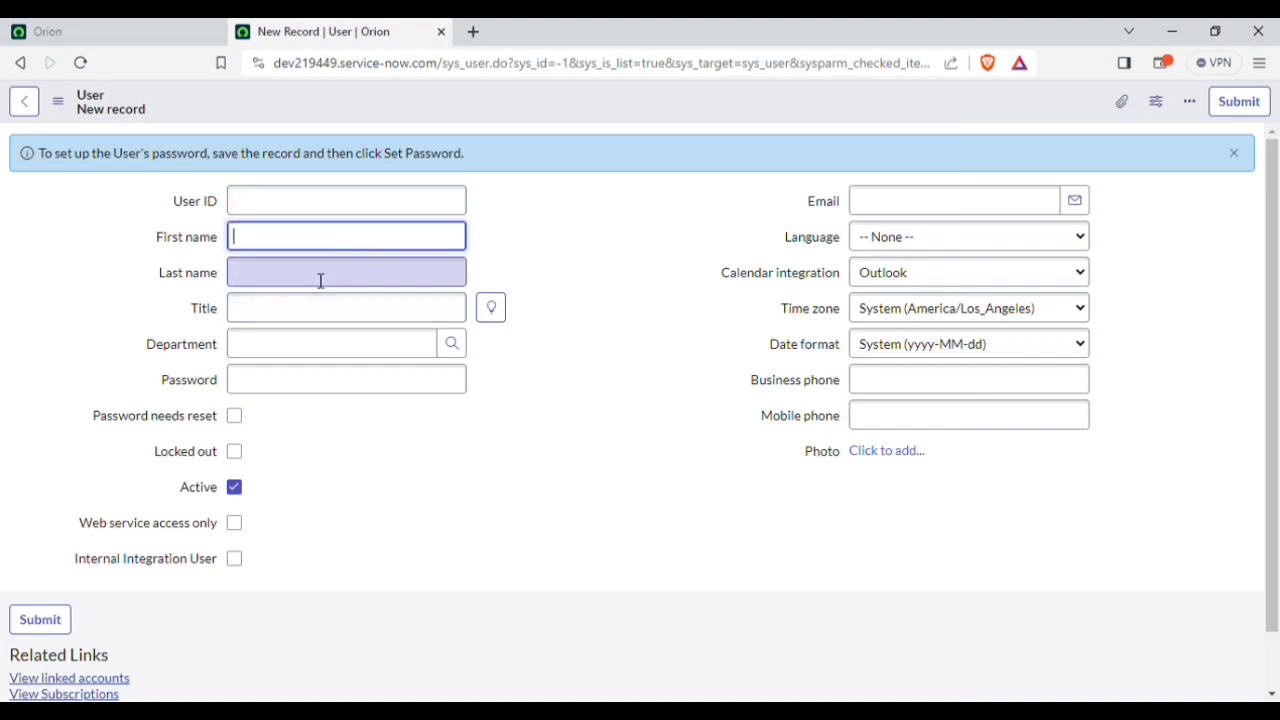
pyautogui.click(320, 280)
pyautogui.click(330, 380)
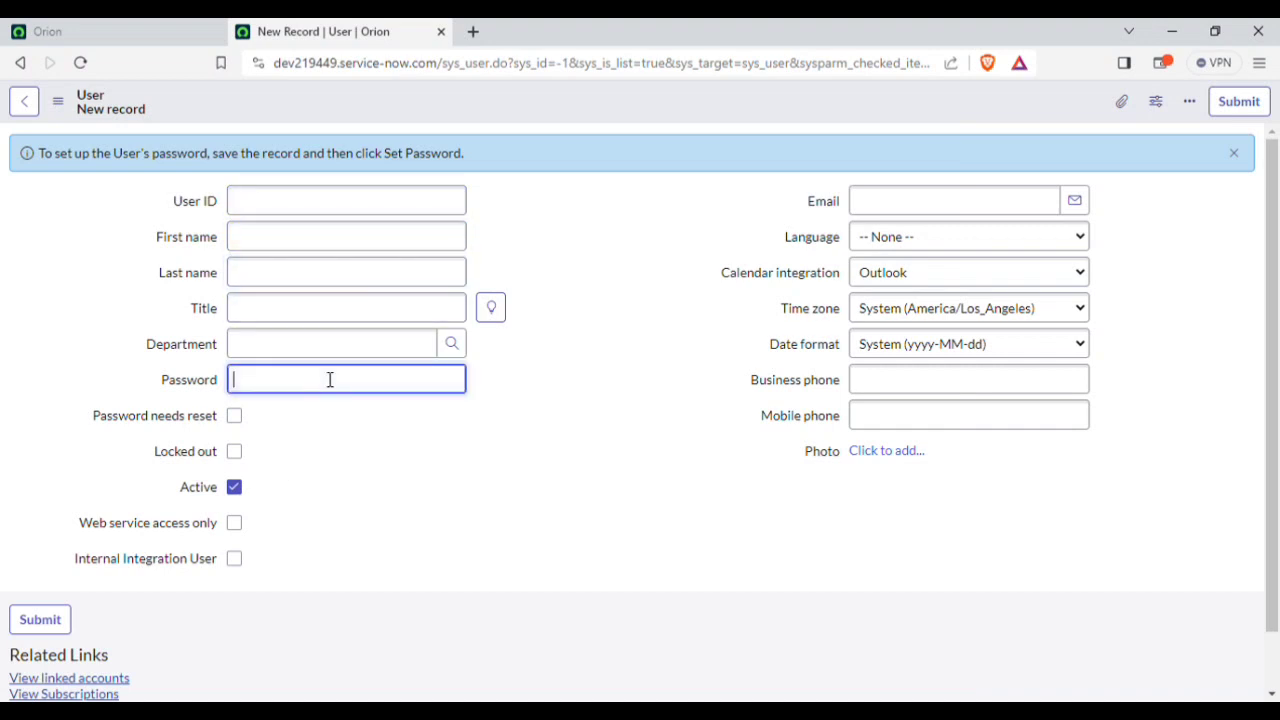
pyautogui.click(669, 378)
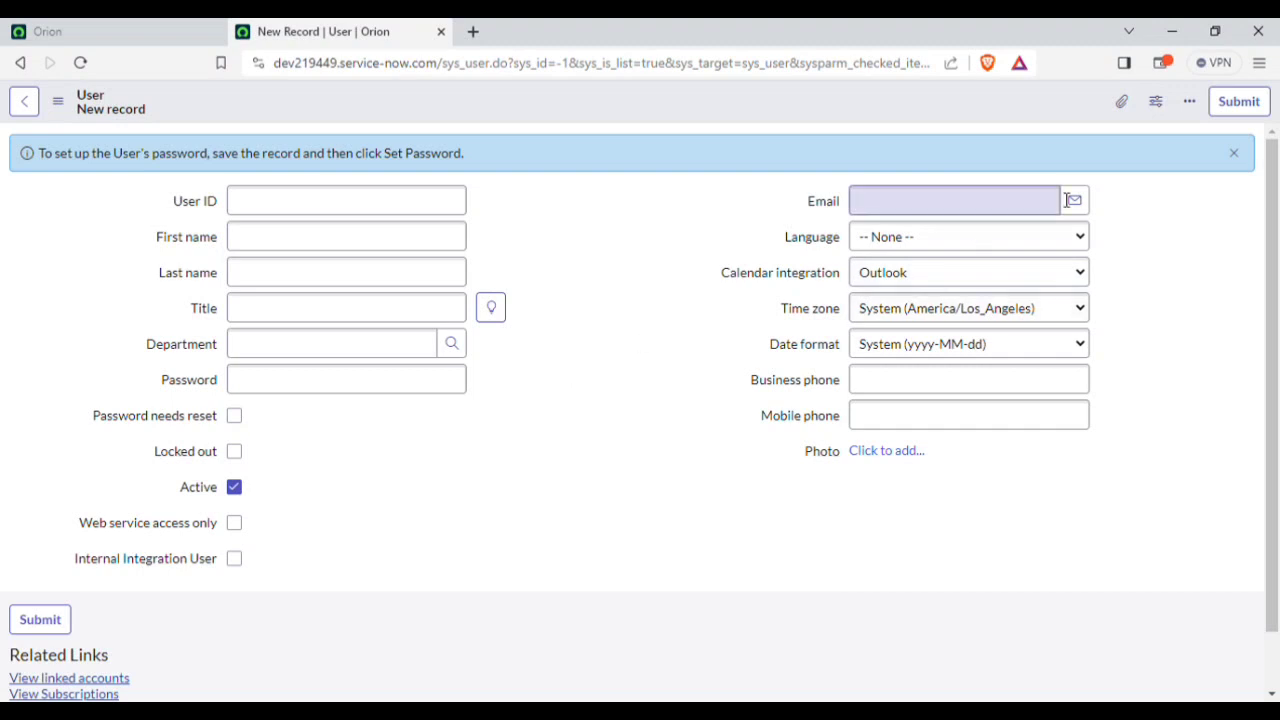
pyautogui.click(1233, 153)
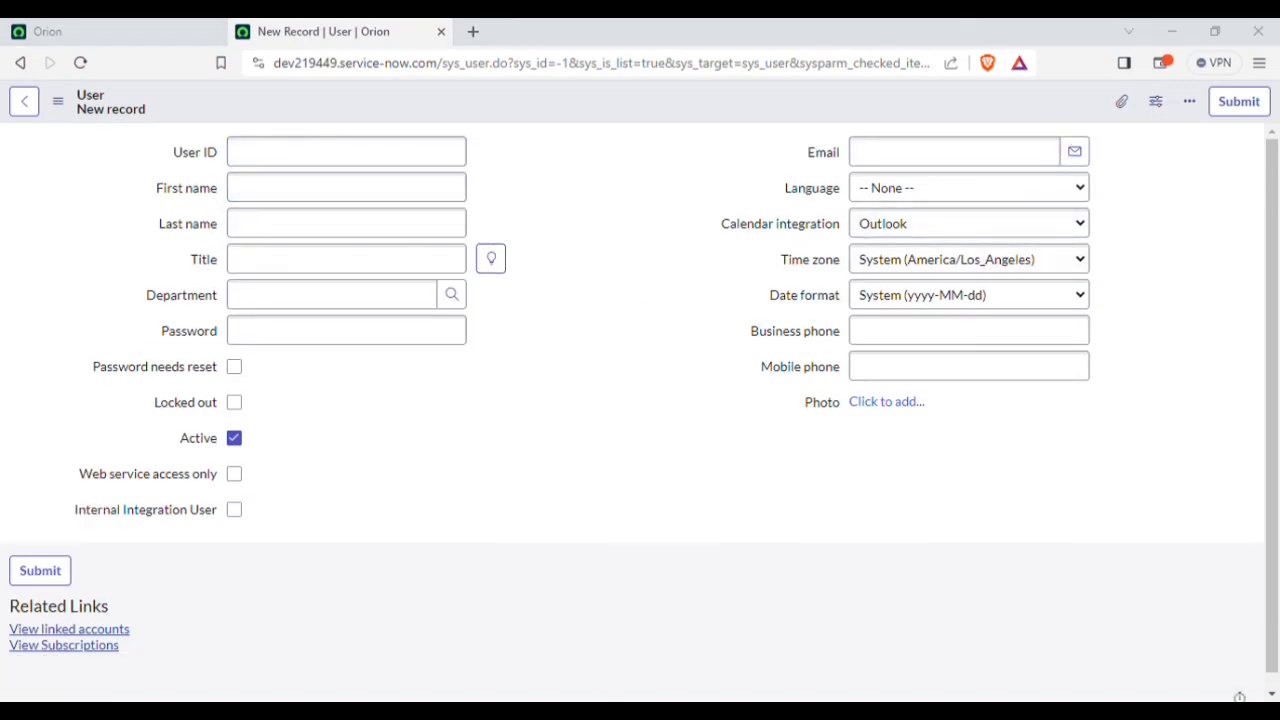
pyautogui.click(352, 160)
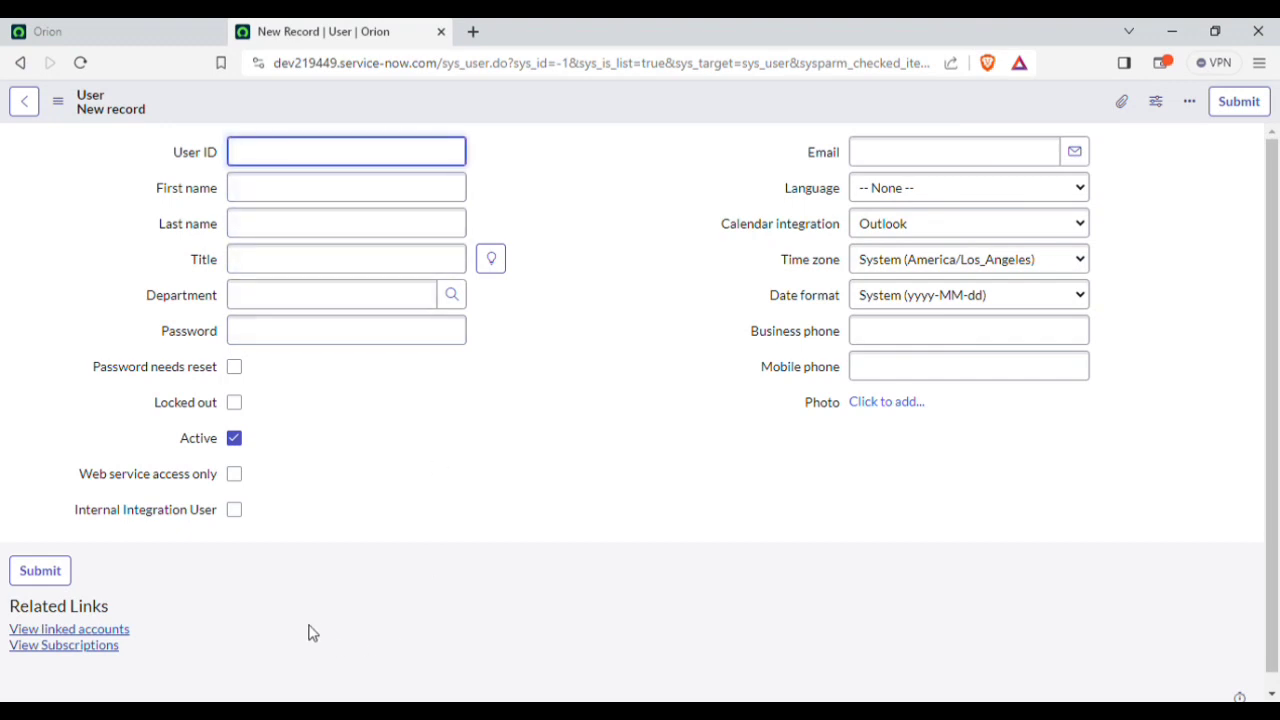
# Step: Enter zing as the new user's User ID
pyautogui.write('zing')
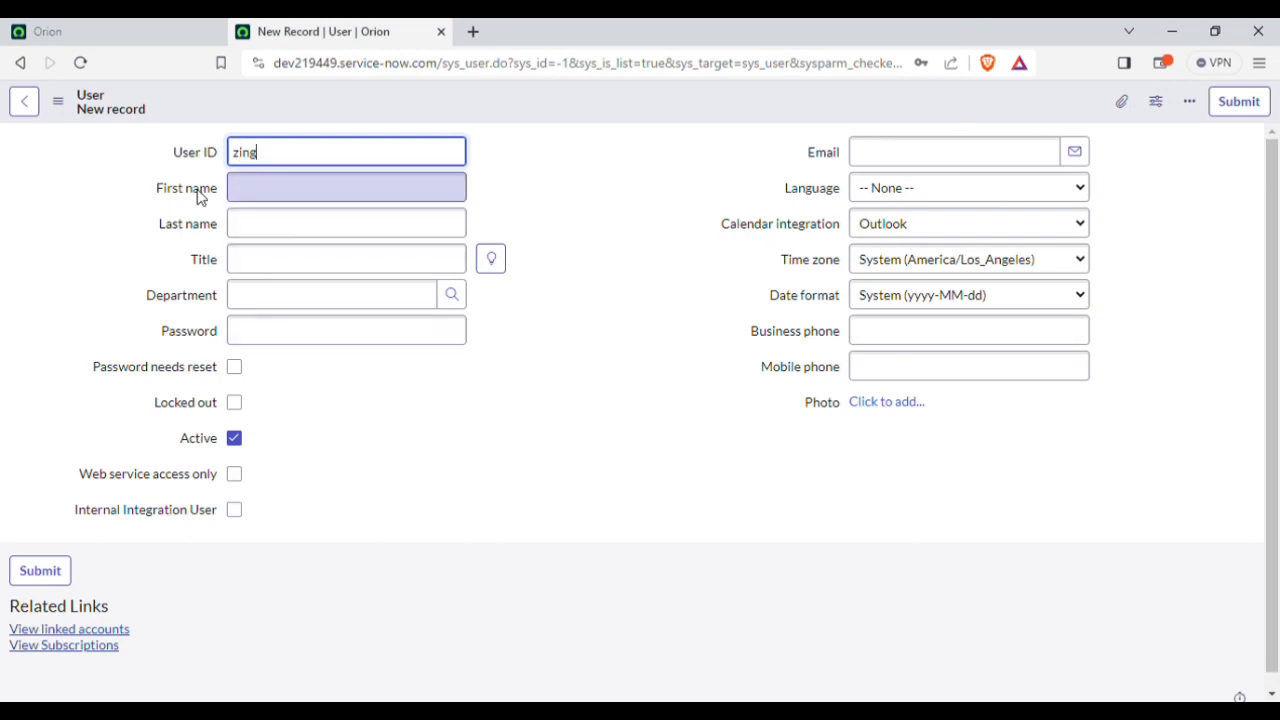
pyautogui.moveTo(276, 154); pyautogui.dragTo(656, 148)
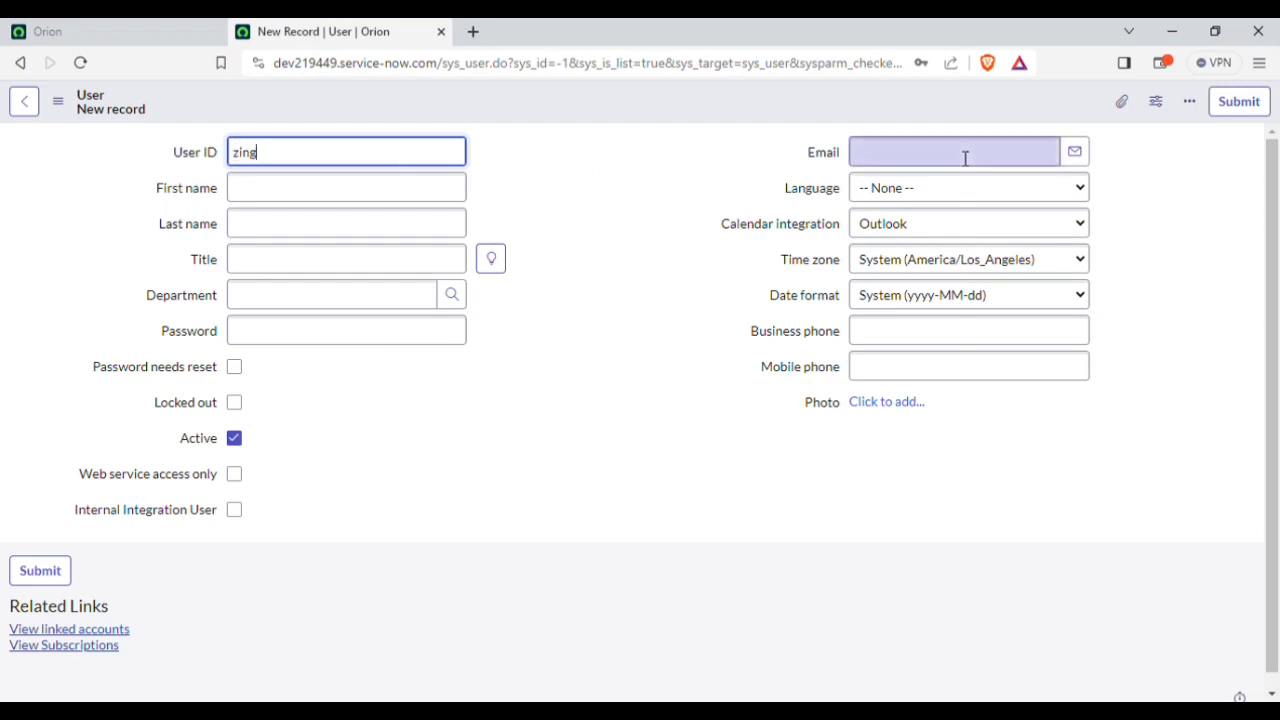
pyautogui.click(781, 120)
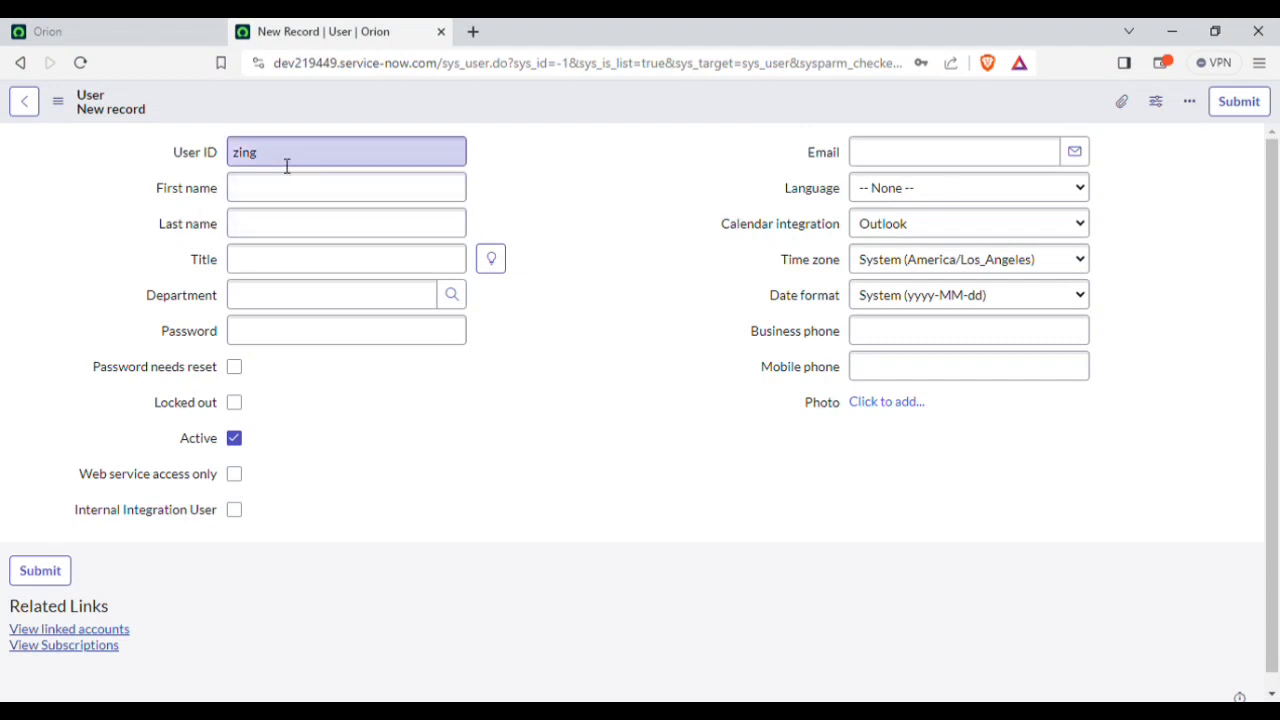
pyautogui.moveTo(286, 162); pyautogui.dragTo(563, 185)
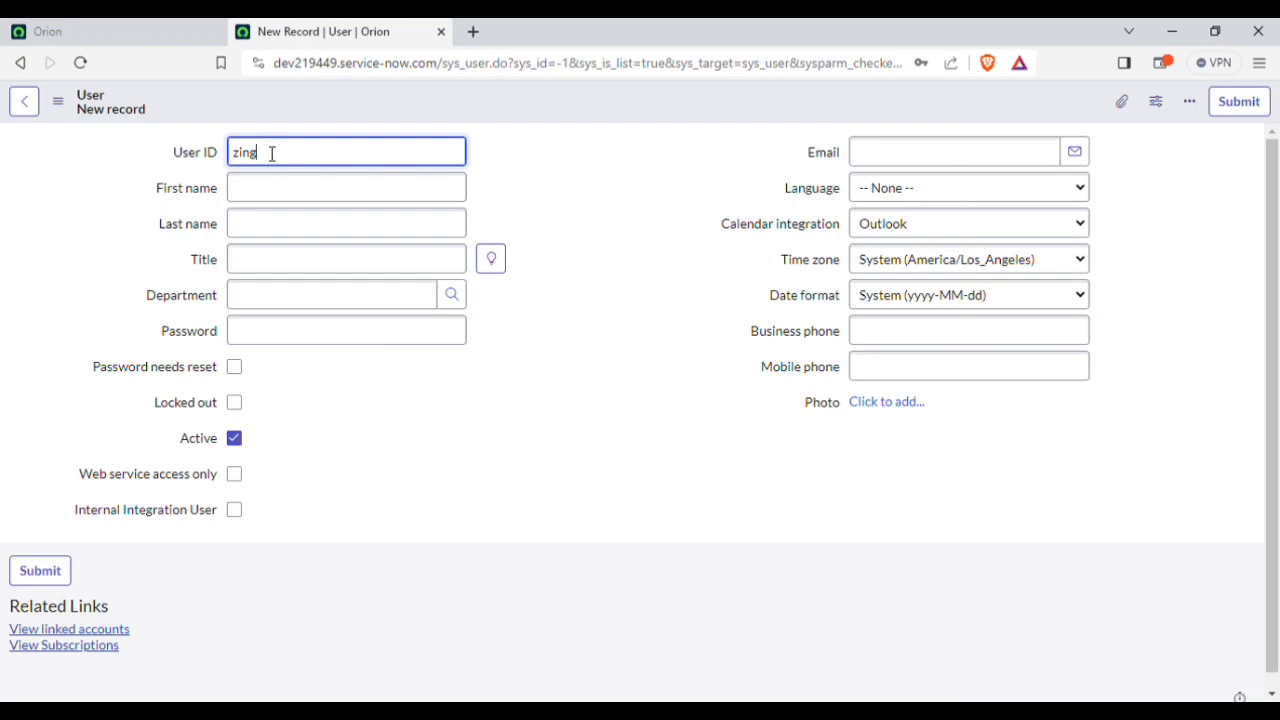
pyautogui.moveTo(271, 151); pyautogui.dragTo(183, 172)
pyautogui.click(299, 156)
# Step: Fill in first name Zing and last name Test, correcting the doubled T
pyautogui.click(291, 193)
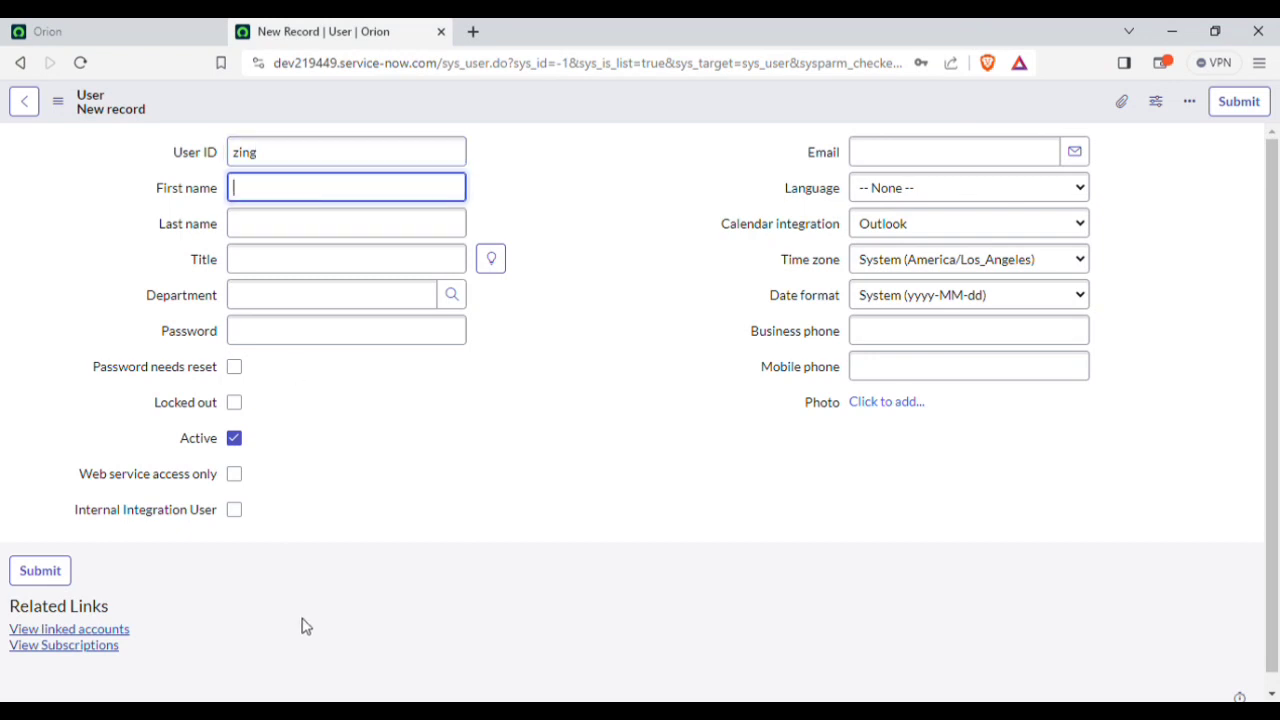
pyautogui.write('Zing')
pyautogui.click(312, 230)
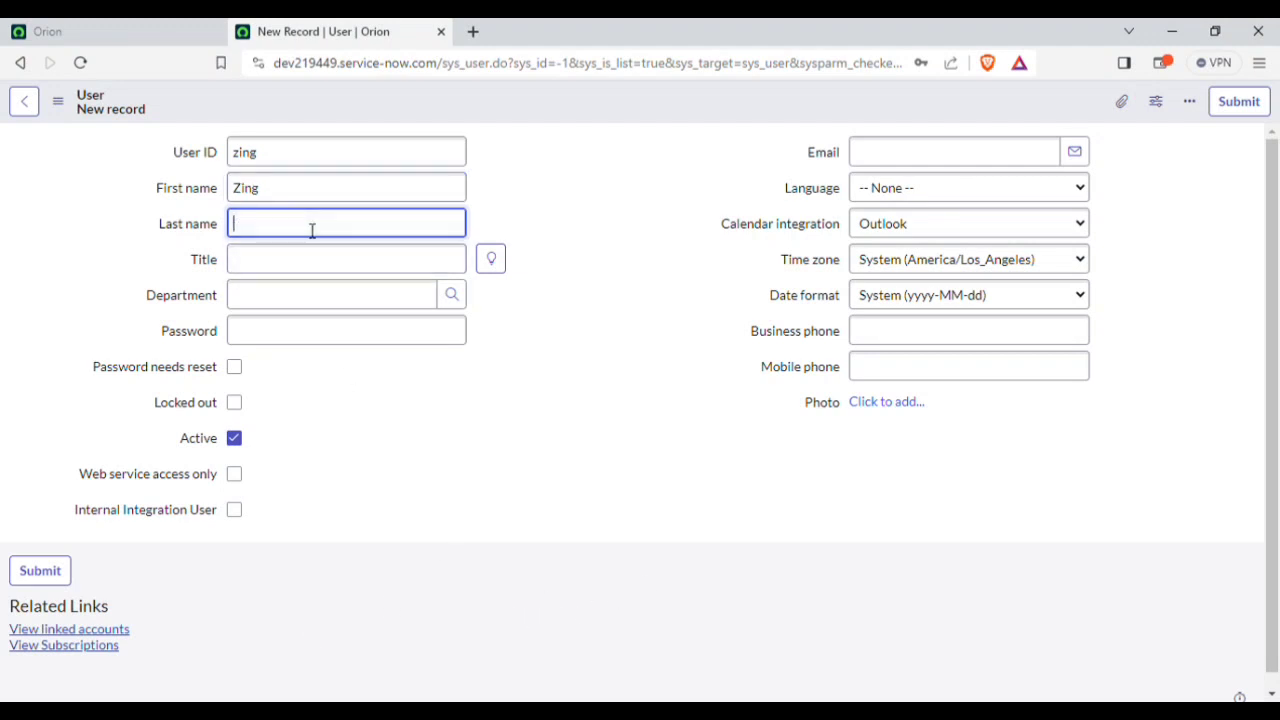
pyautogui.write('Test')
pyautogui.click(618, 443)
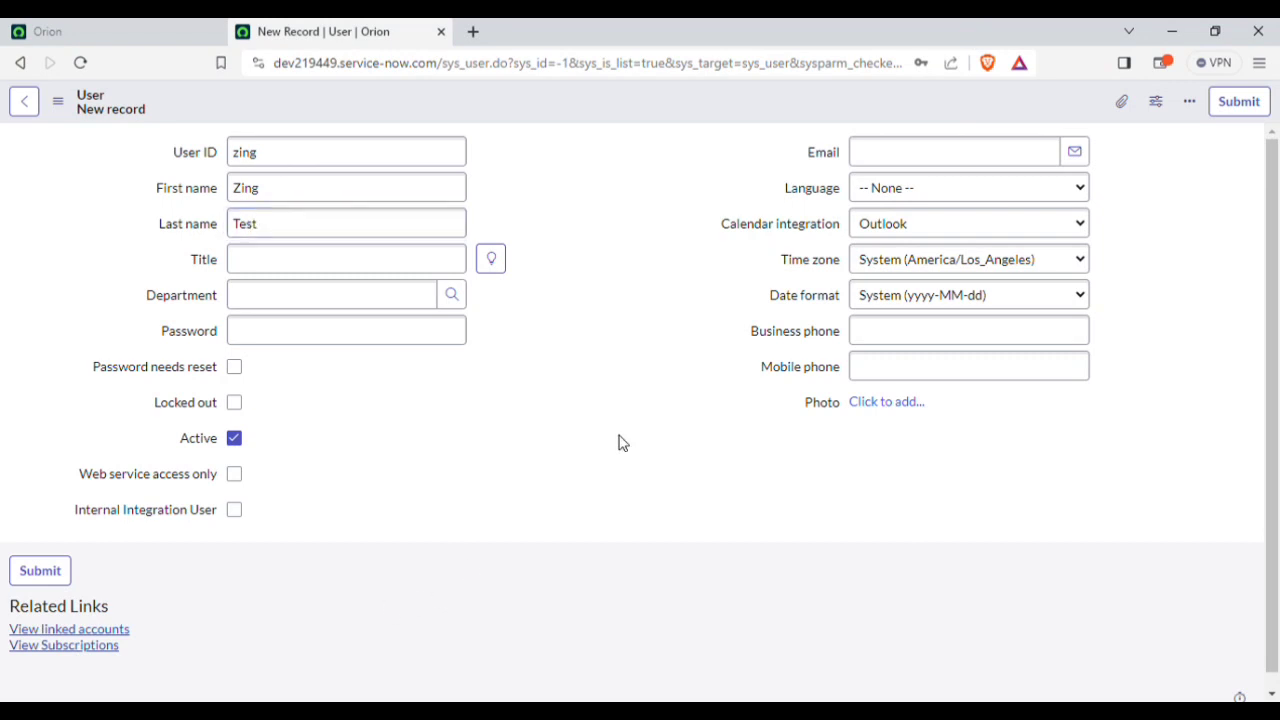
pyautogui.click(290, 163)
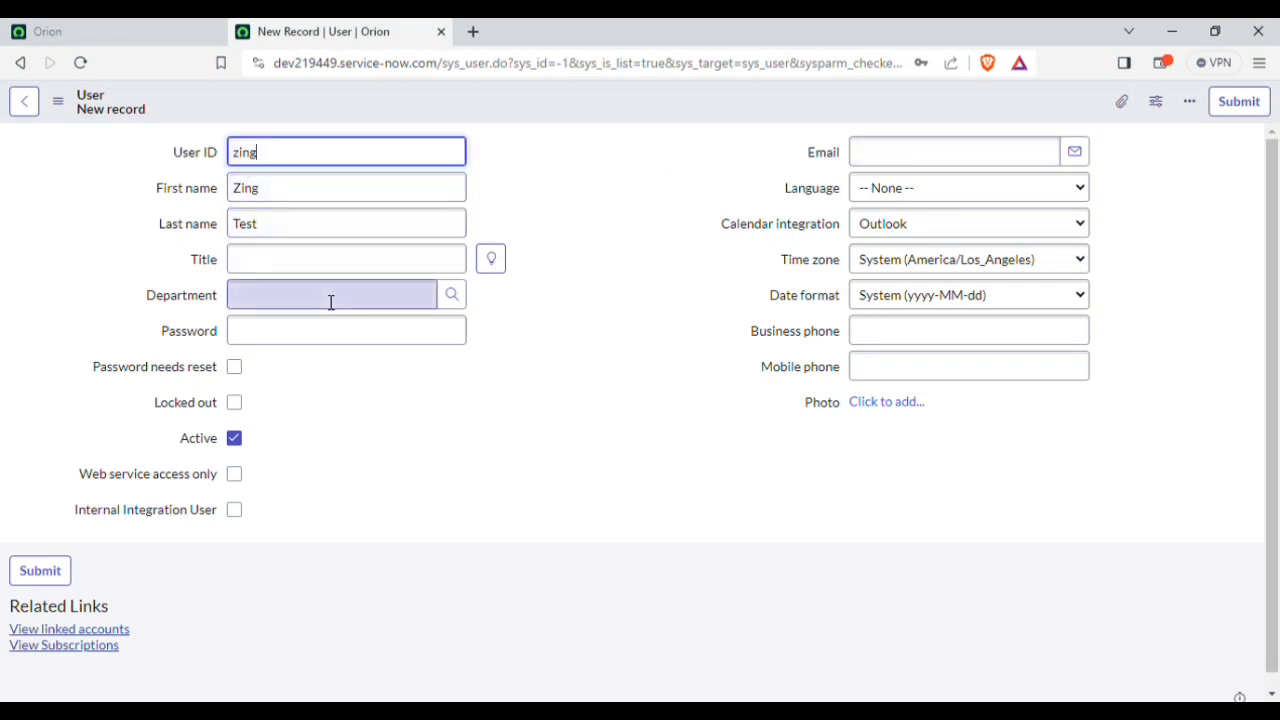
pyautogui.click(296, 255)
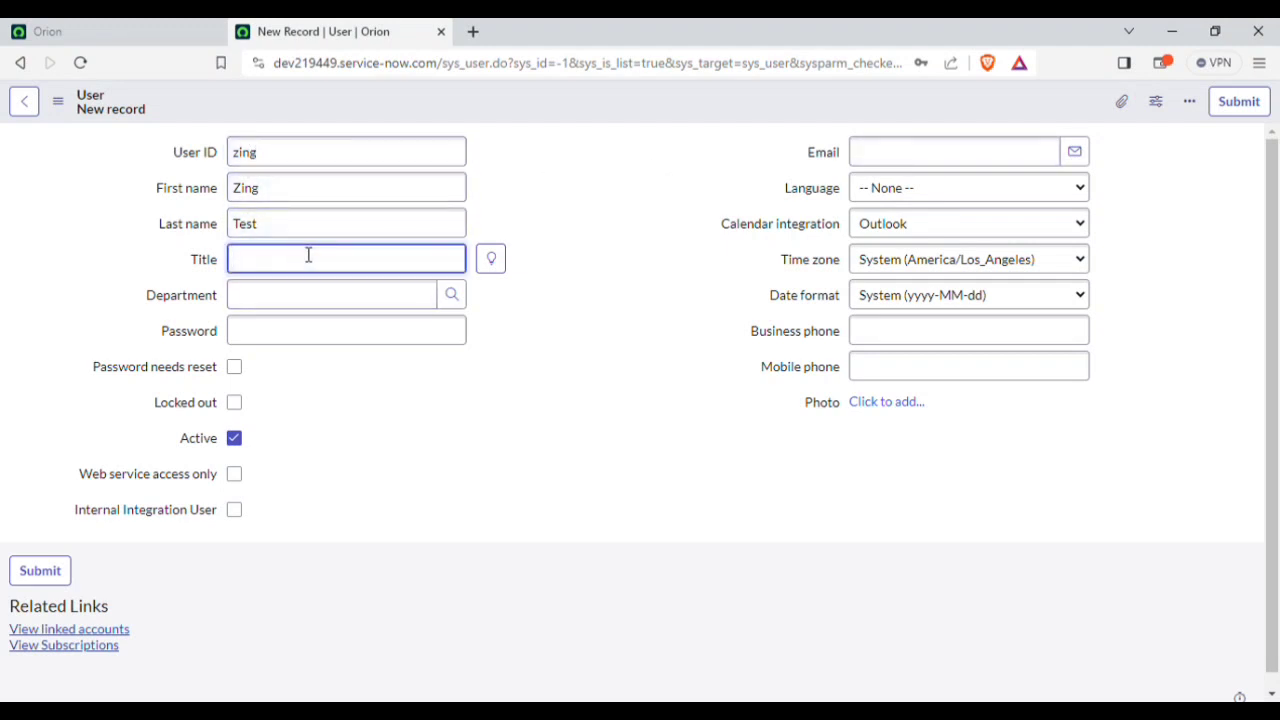
pyautogui.click(593, 329)
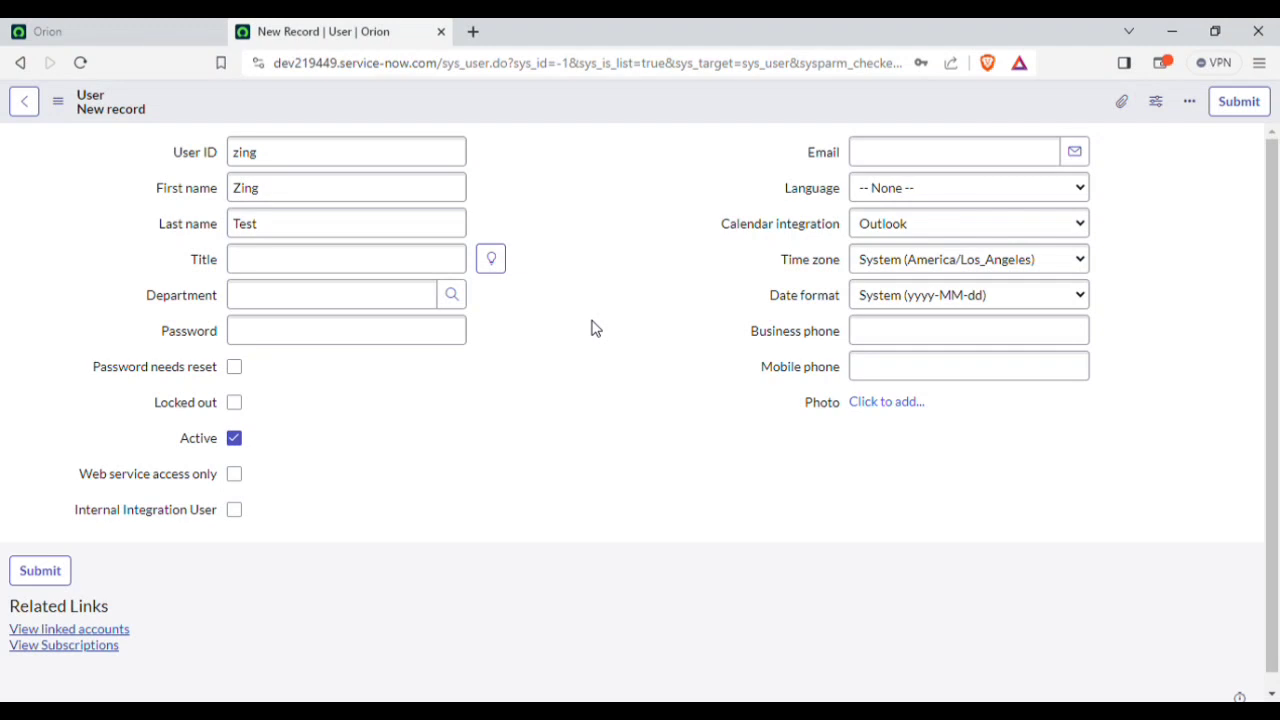
pyautogui.click(316, 270)
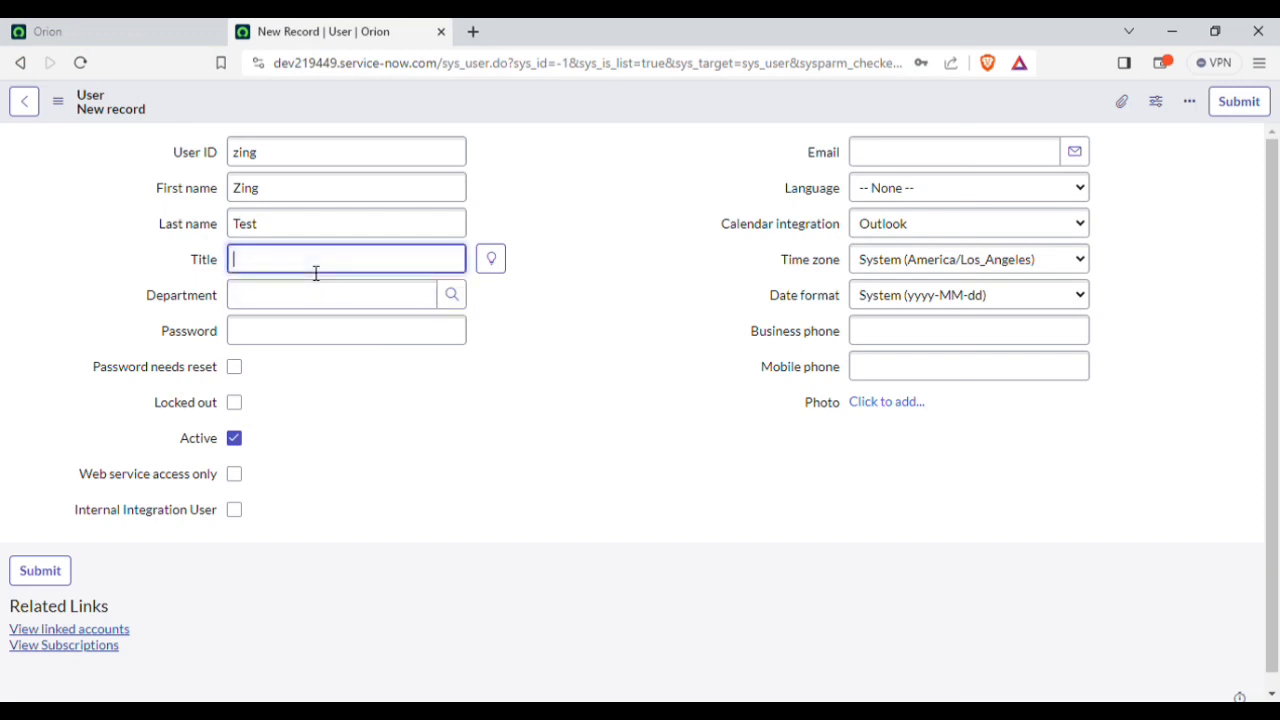
pyautogui.click(575, 155)
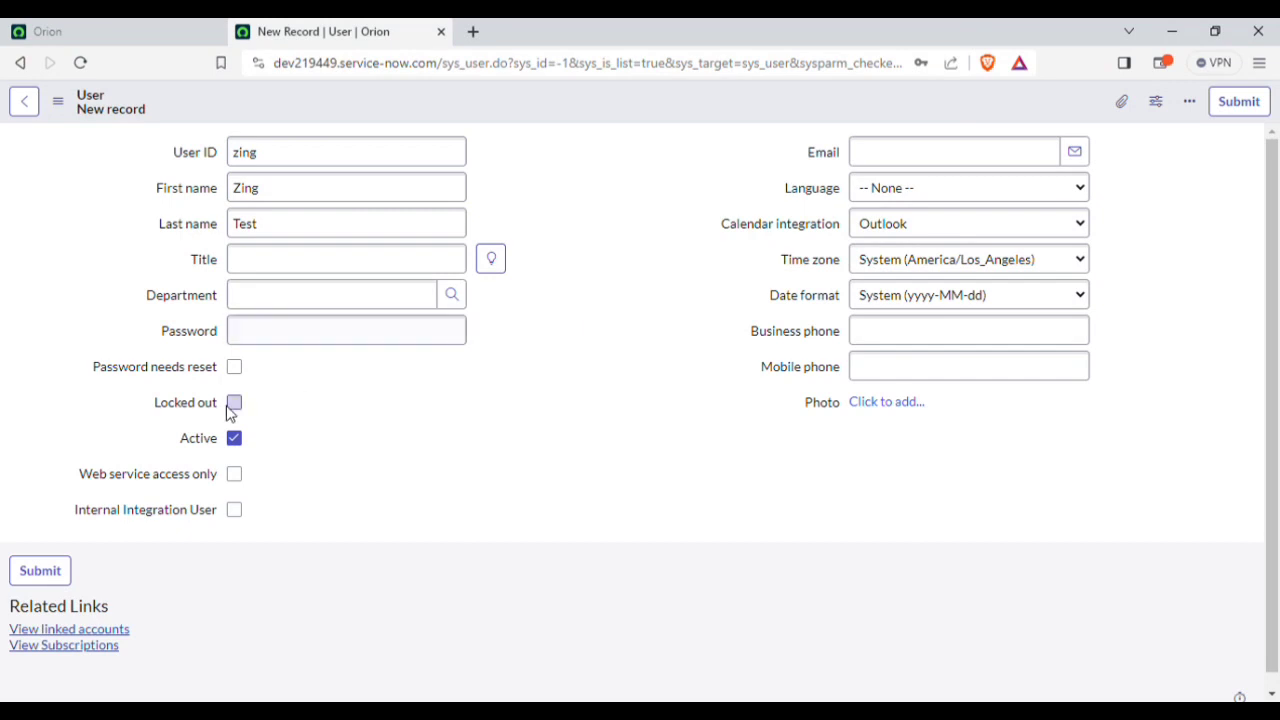
pyautogui.click(329, 331)
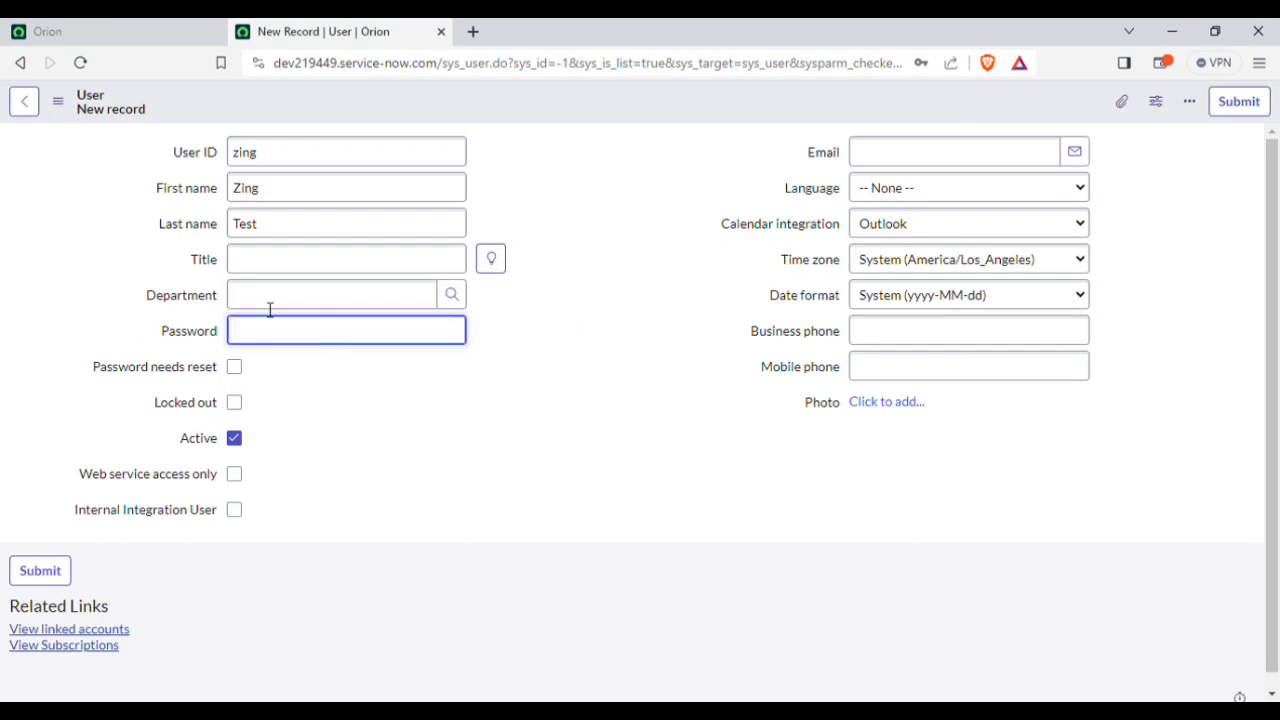
pyautogui.click(300, 296)
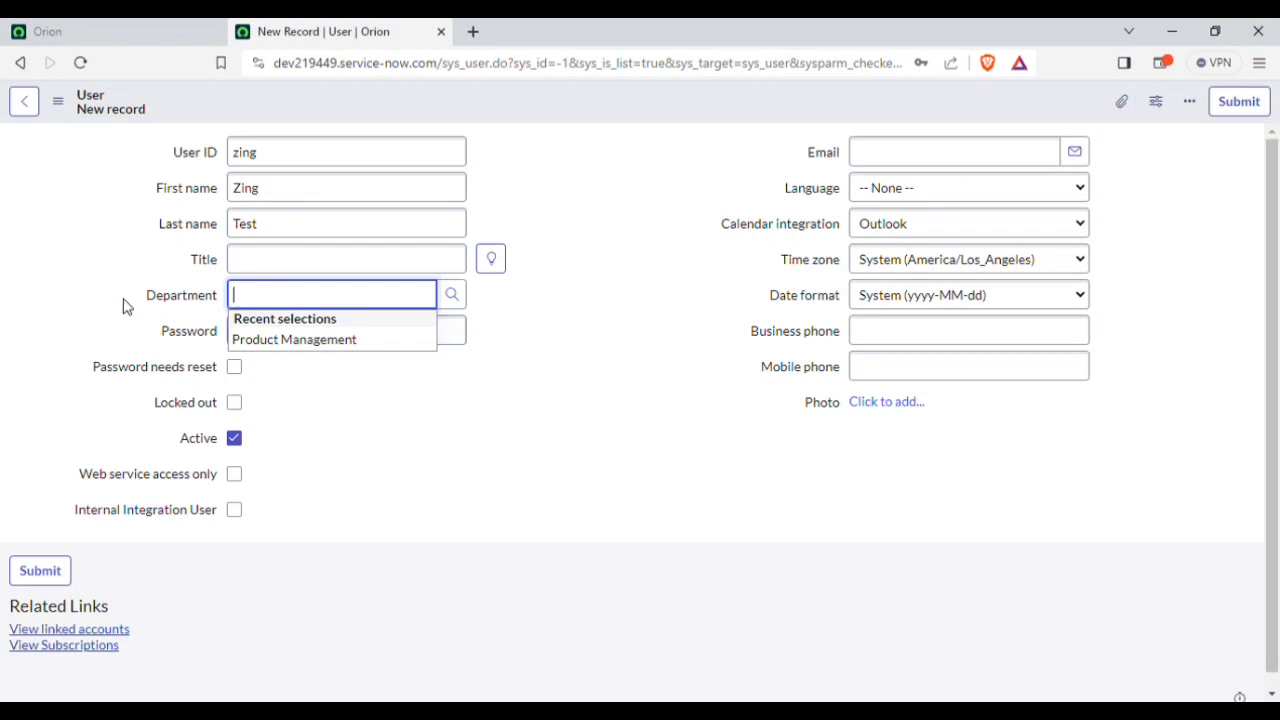
pyautogui.click(460, 300)
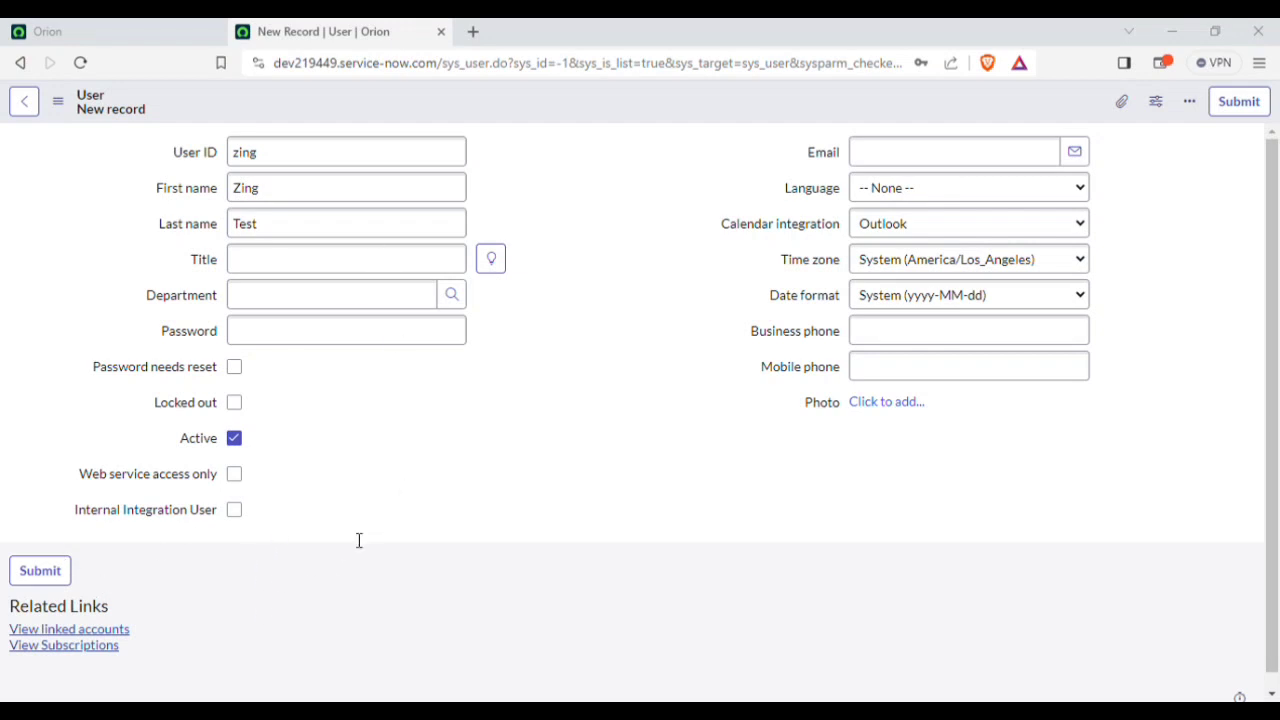
# Step: Leave department and password blank while toggling Password needs reset on and off
pyautogui.click(642, 163)
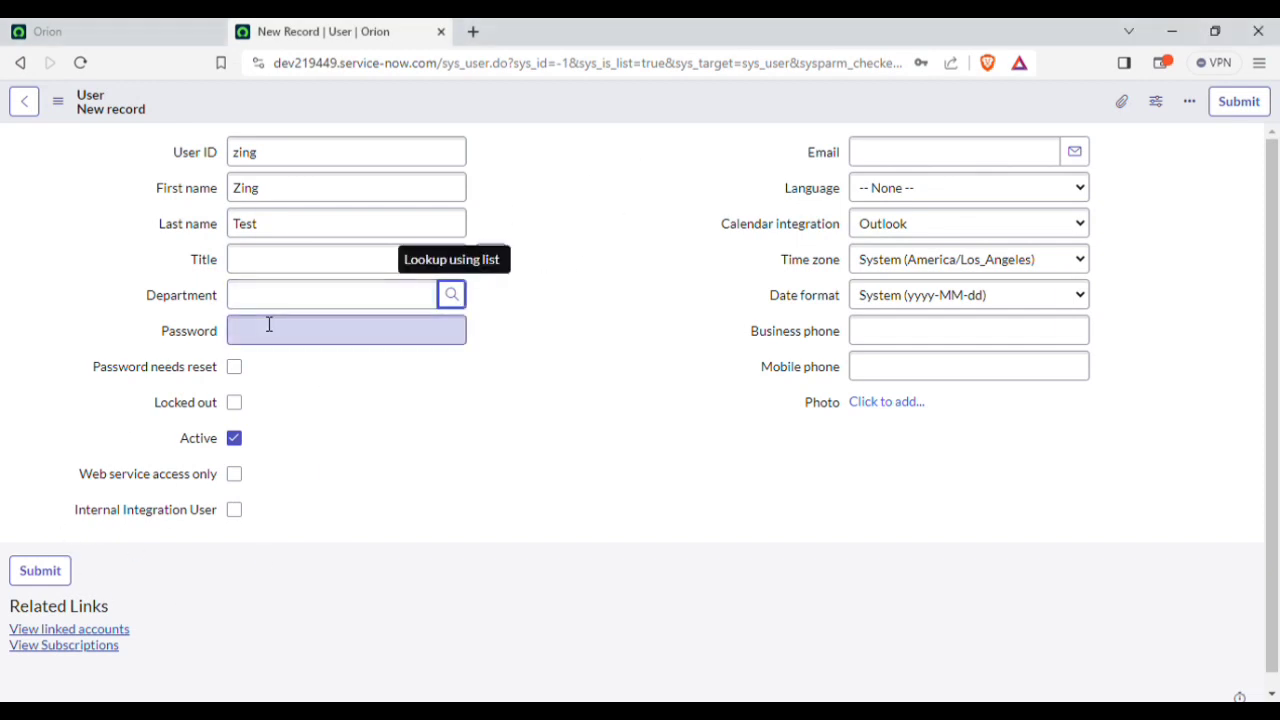
pyautogui.click(308, 343)
pyautogui.click(393, 433)
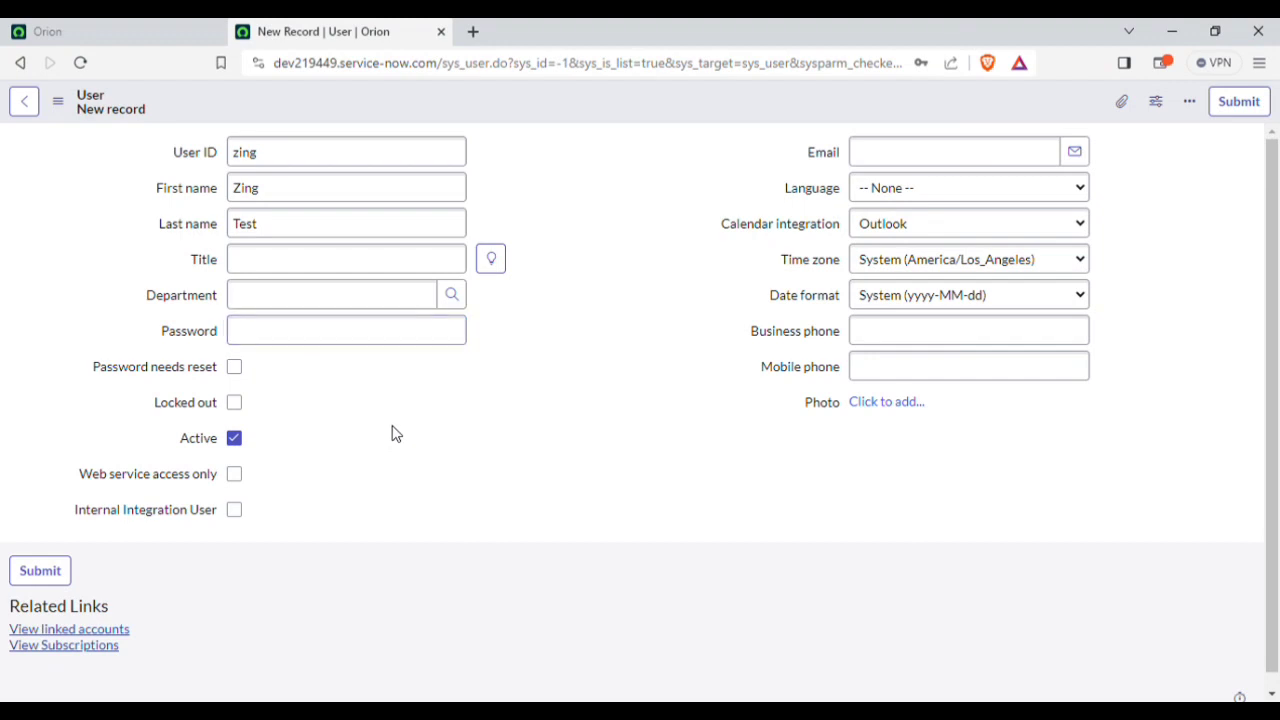
pyautogui.click(238, 369)
pyautogui.click(240, 370)
# Step: Turn on Password needs reset for the new user zing
pyautogui.click(294, 336)
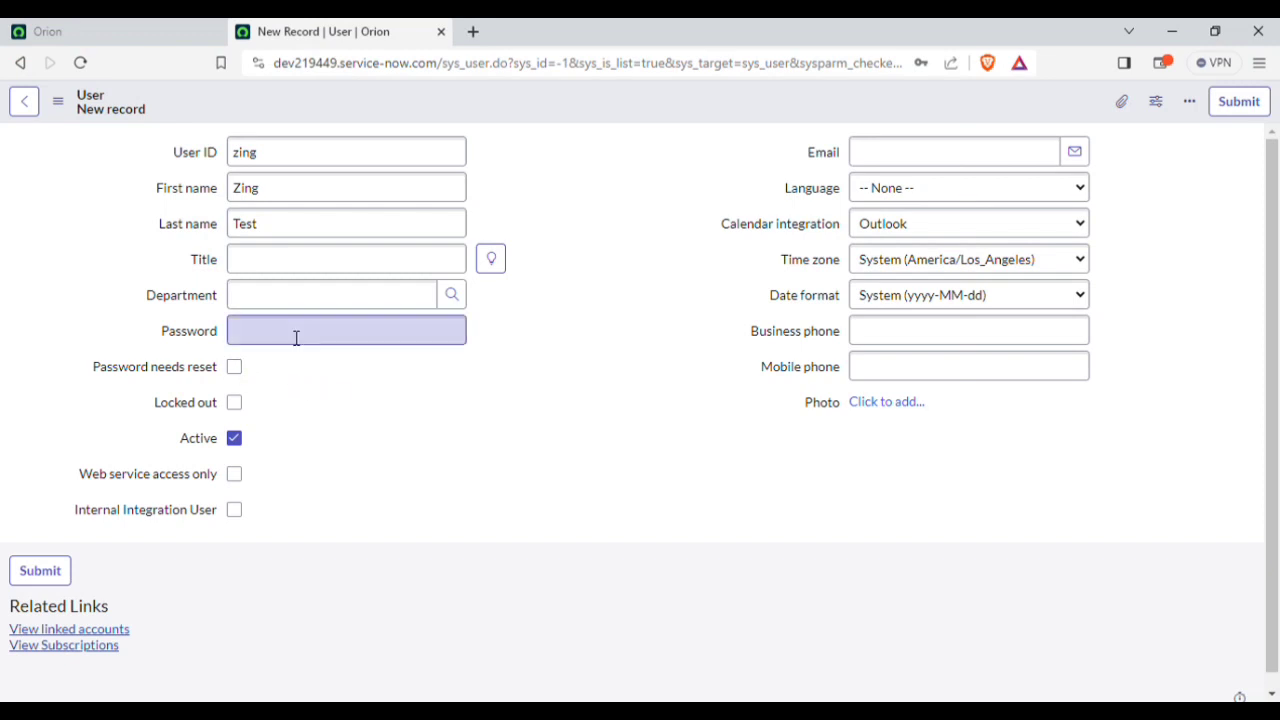
pyautogui.click(575, 376)
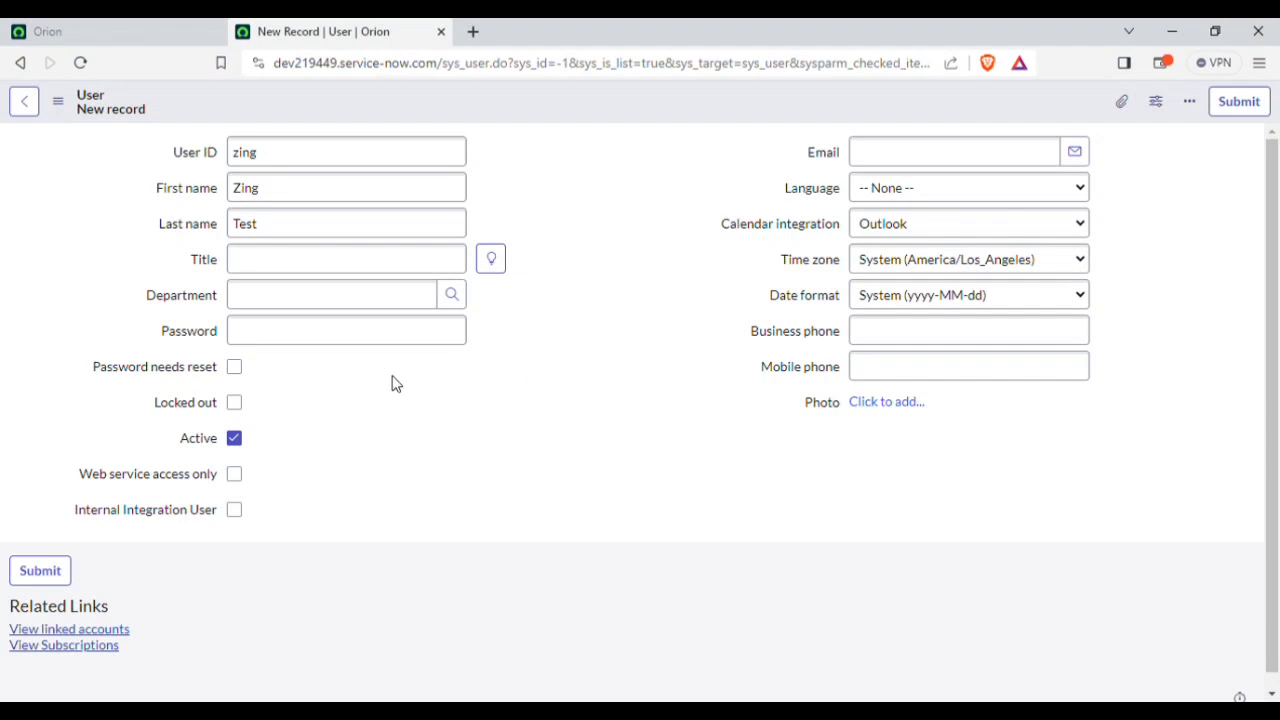
pyautogui.click(260, 330)
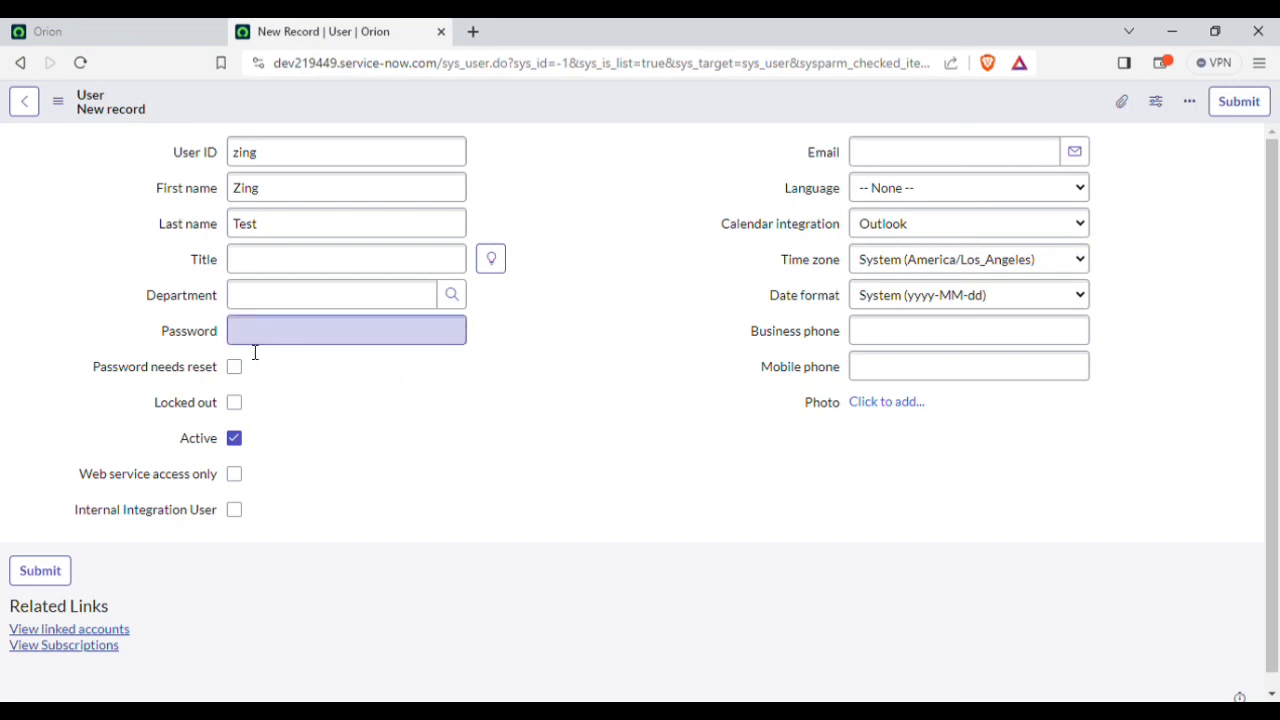
pyautogui.click(234, 367)
pyautogui.moveTo(120, 340); pyautogui.dragTo(344, 374)
pyautogui.click(80, 251)
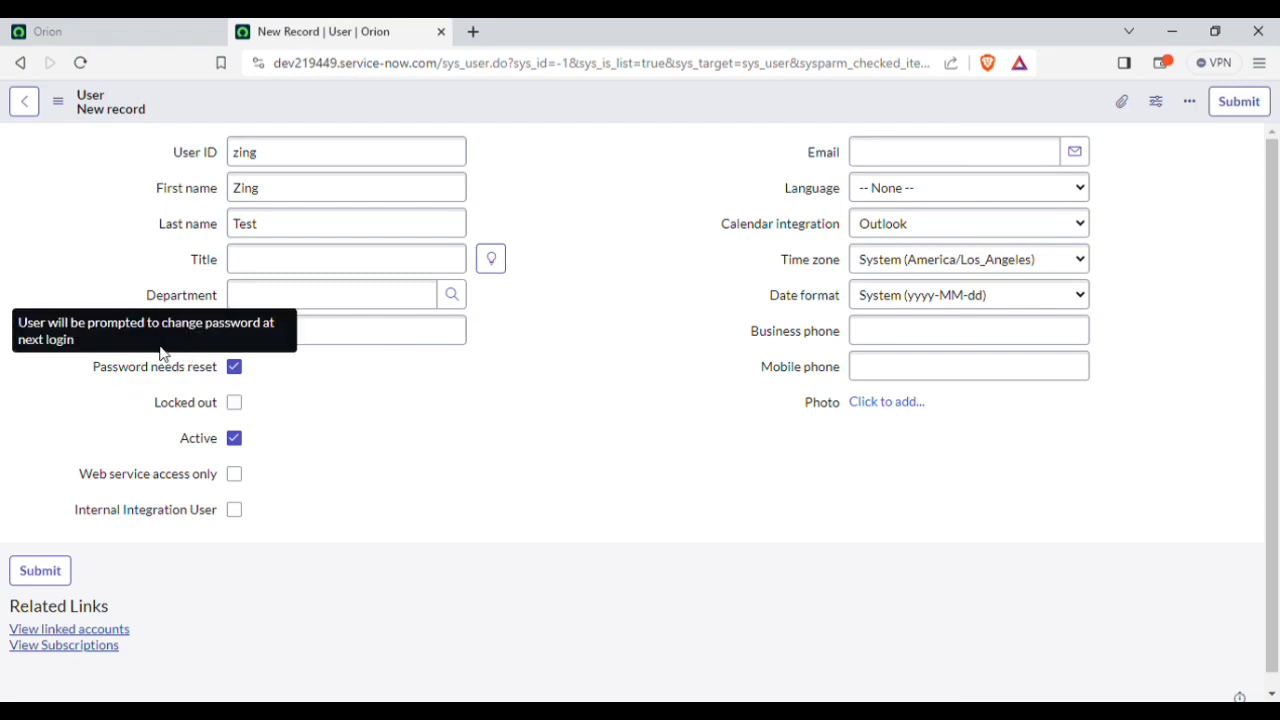
pyautogui.moveTo(100, 366); pyautogui.dragTo(281, 378)
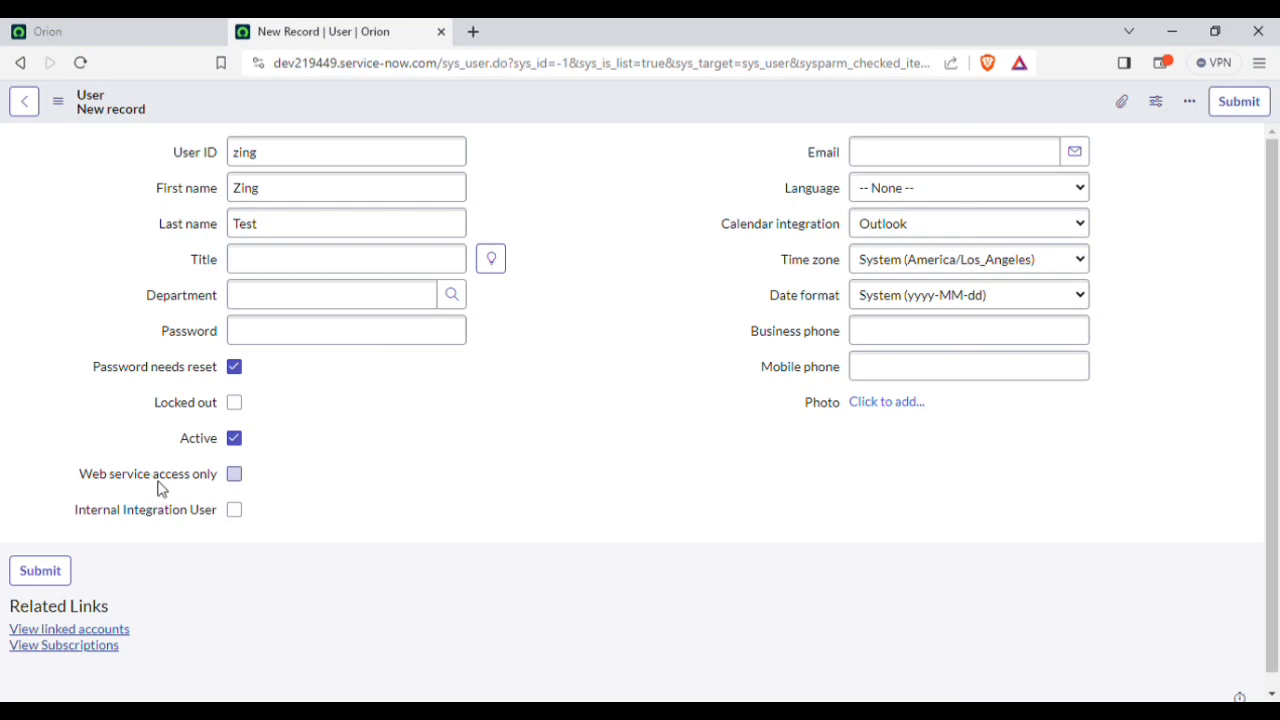
# Step: Choose English as the user's language, leaving time zone, phones and date format at defaults
pyautogui.moveTo(172, 486)
pyautogui.click(942, 163)
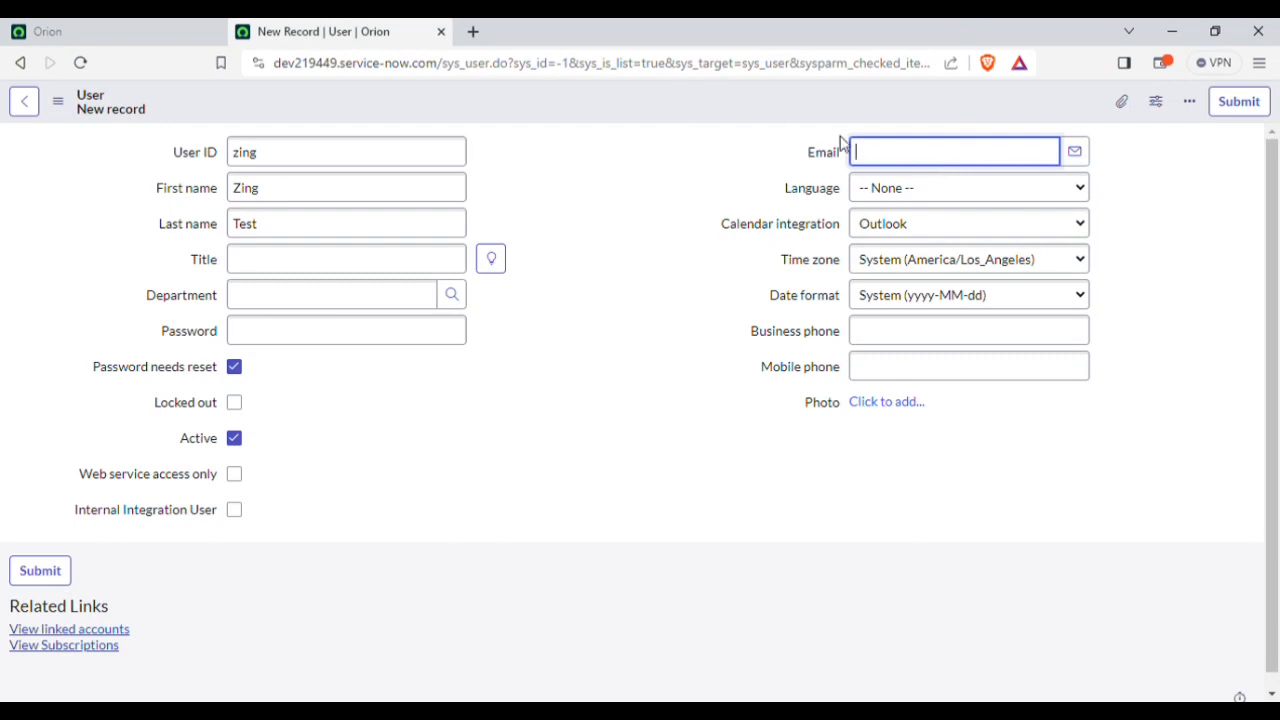
pyautogui.click(889, 189)
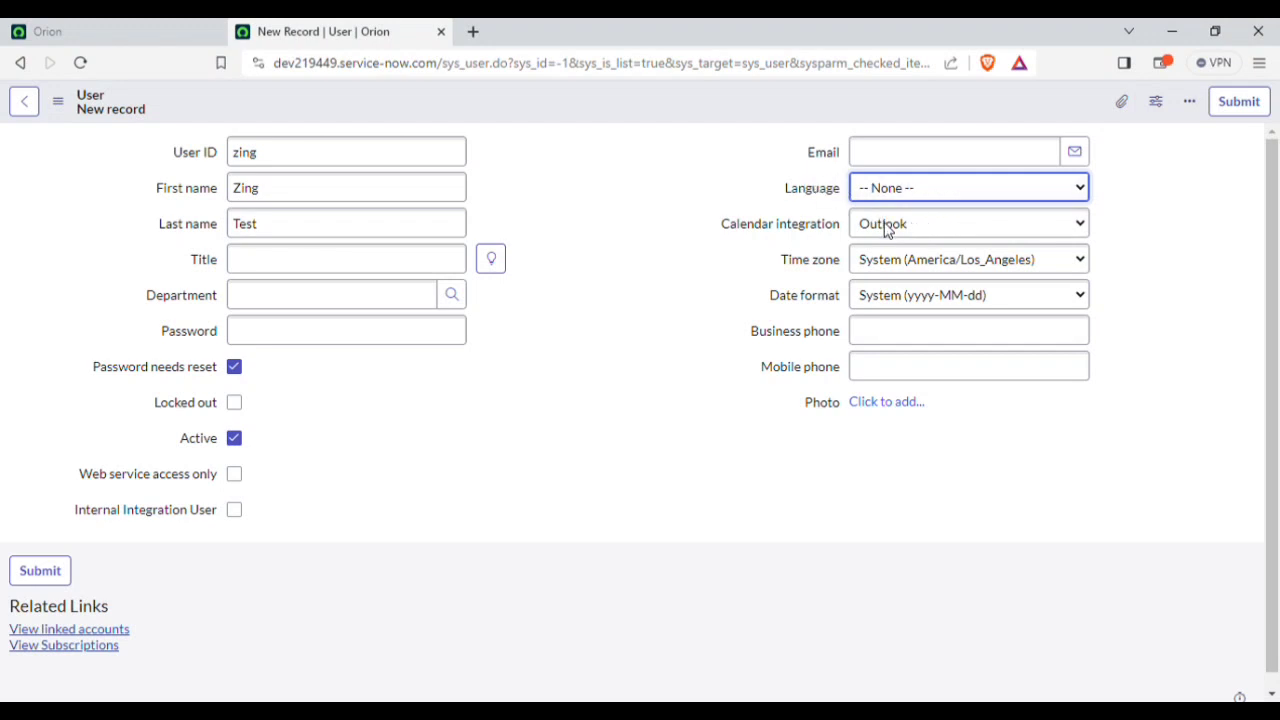
pyautogui.press('Down')
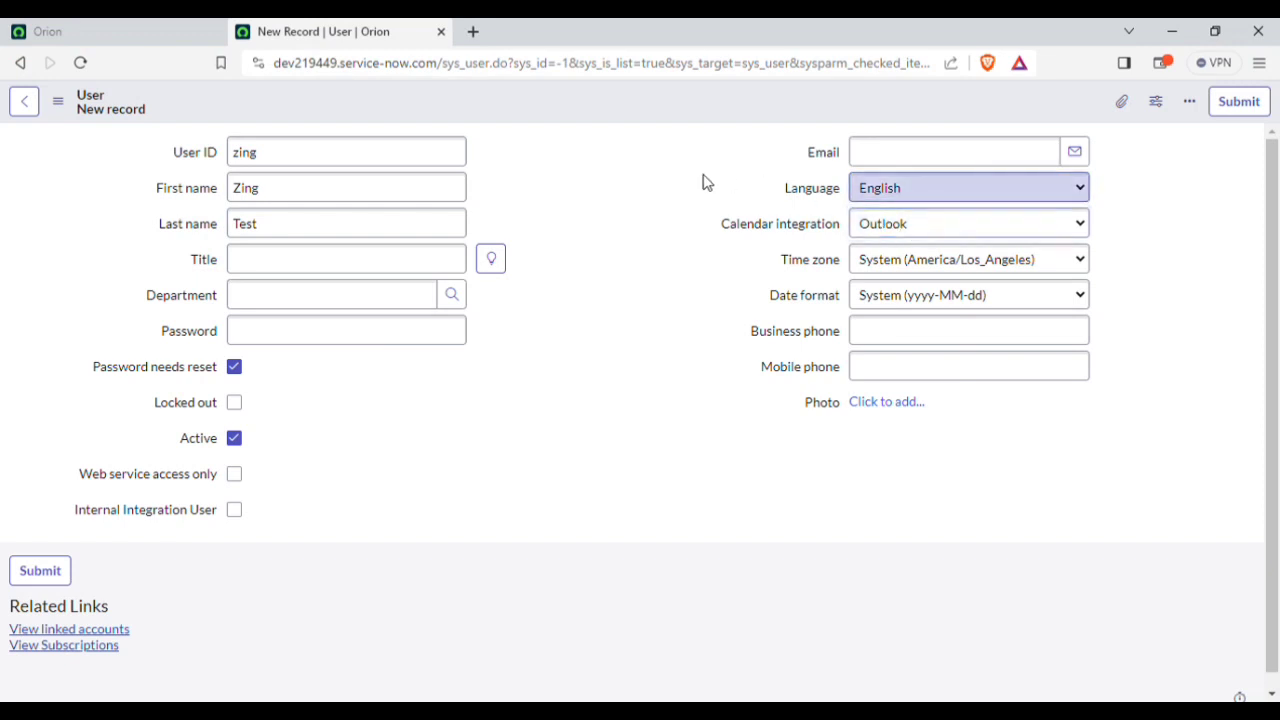
pyautogui.click(957, 260)
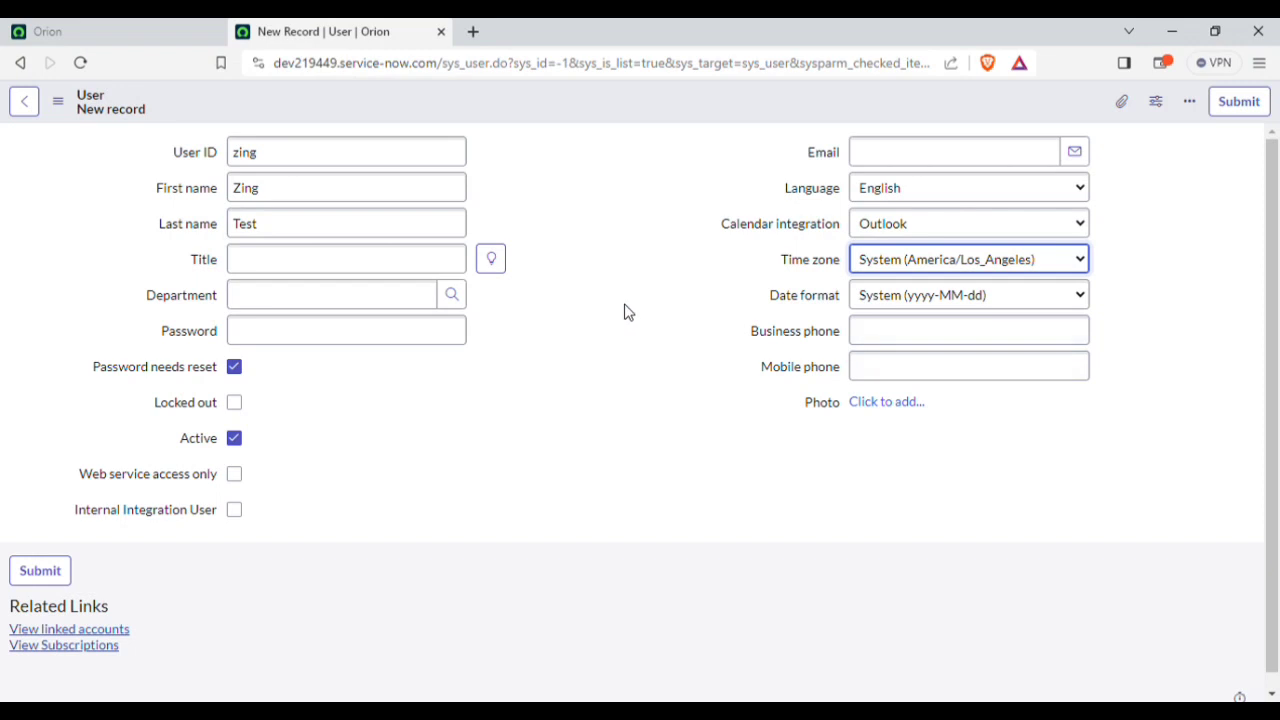
pyautogui.click(920, 339)
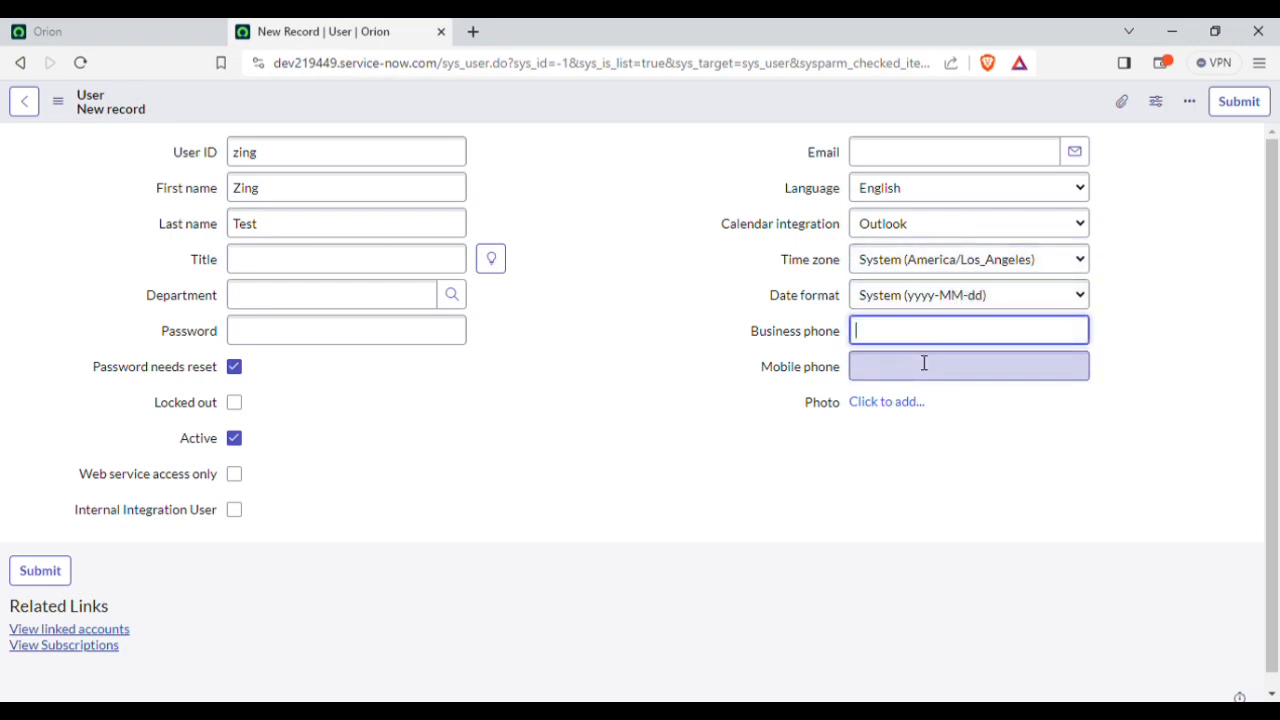
pyautogui.click(924, 364)
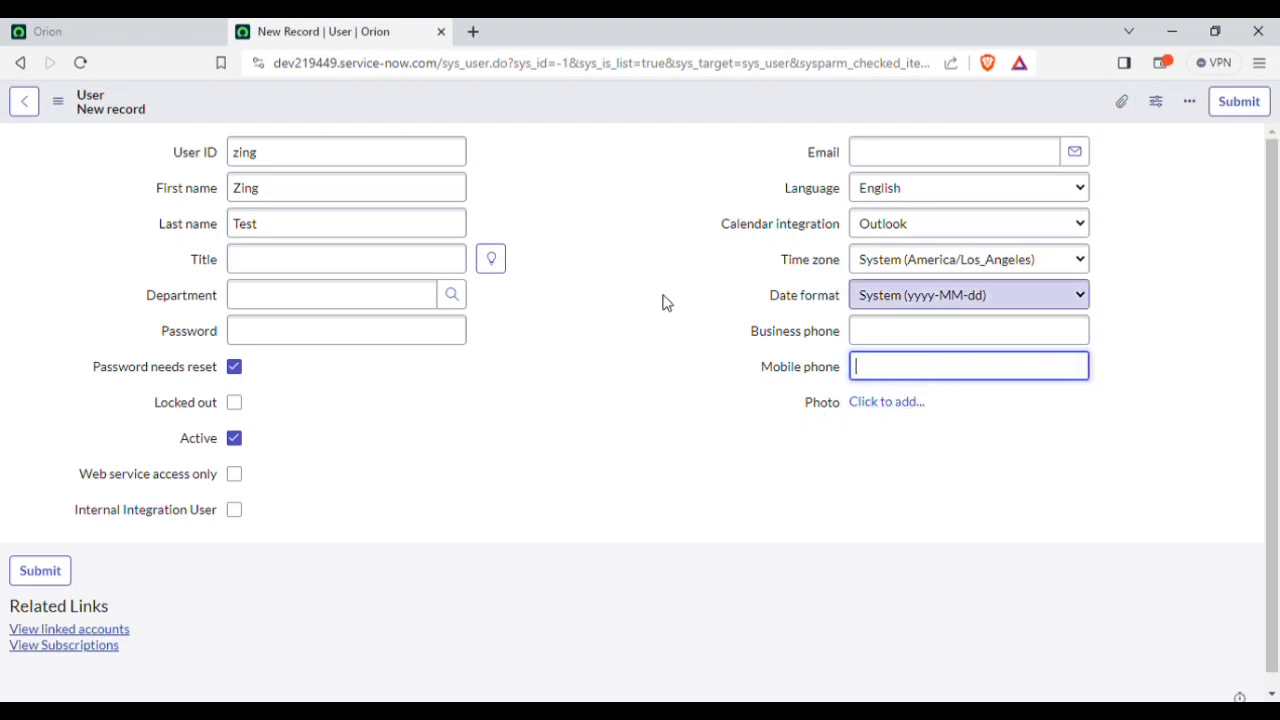
pyautogui.click(667, 303)
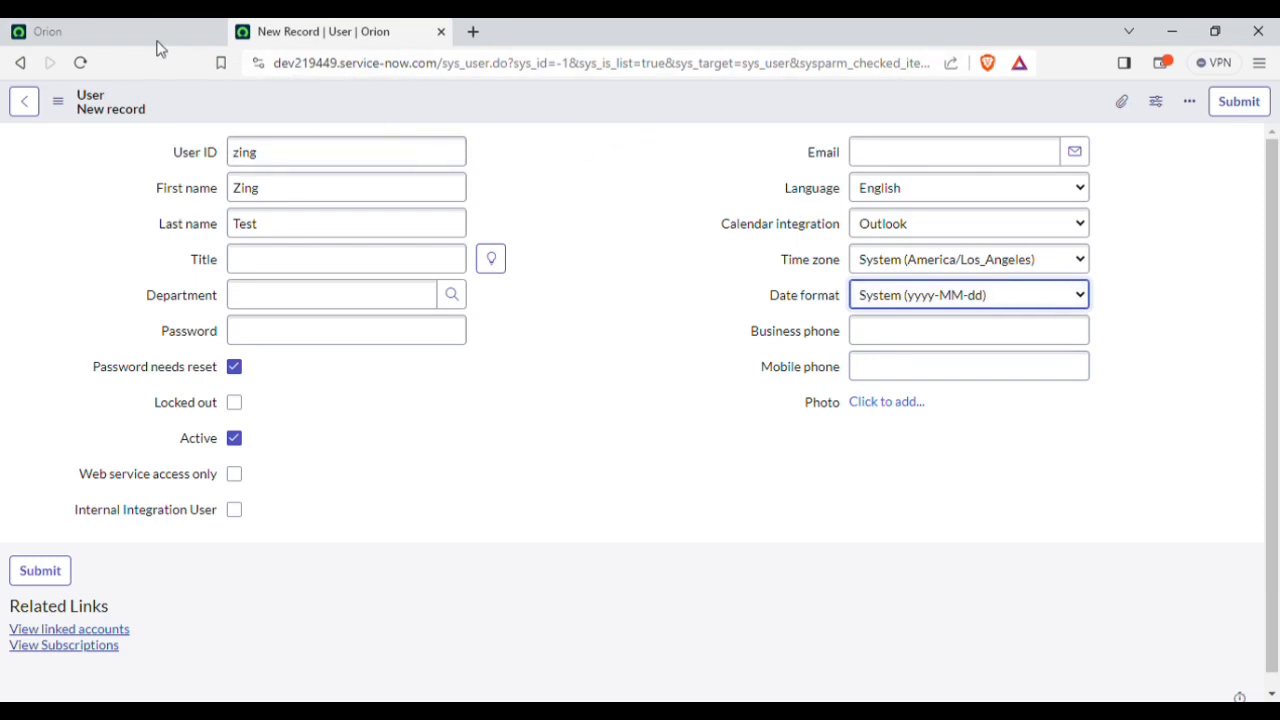
pyautogui.click(91, 28)
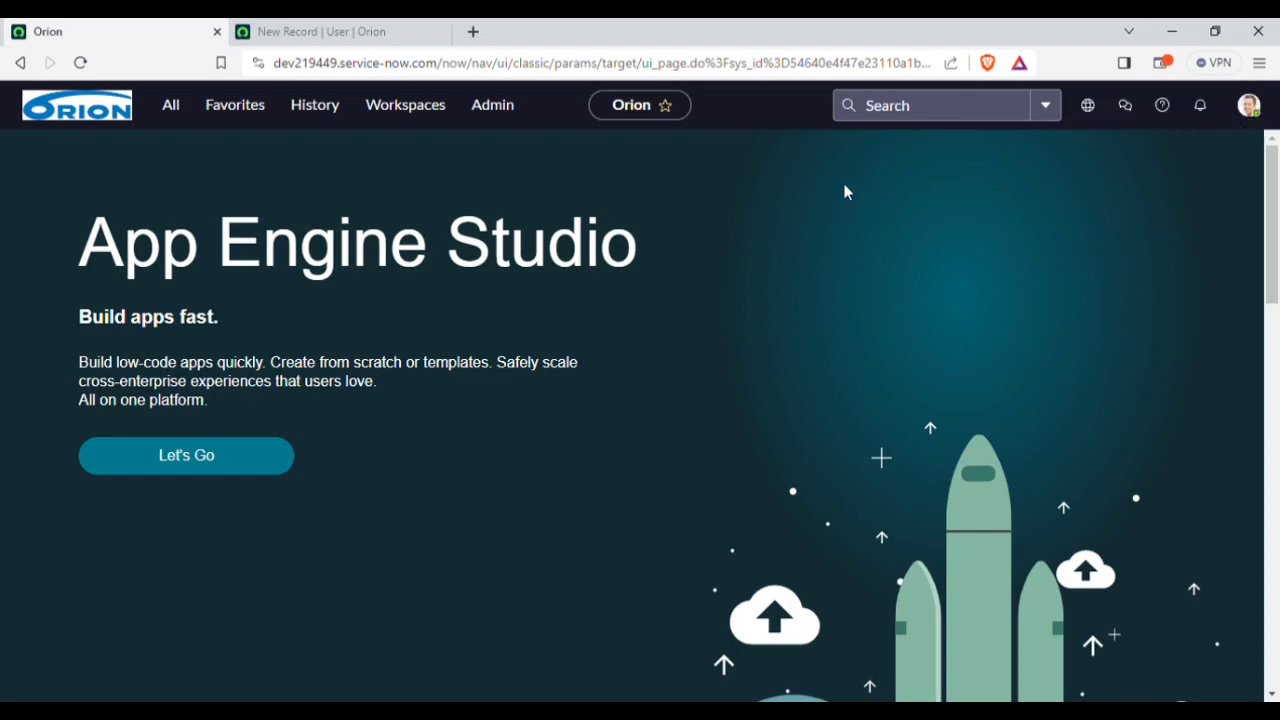
pyautogui.click(352, 33)
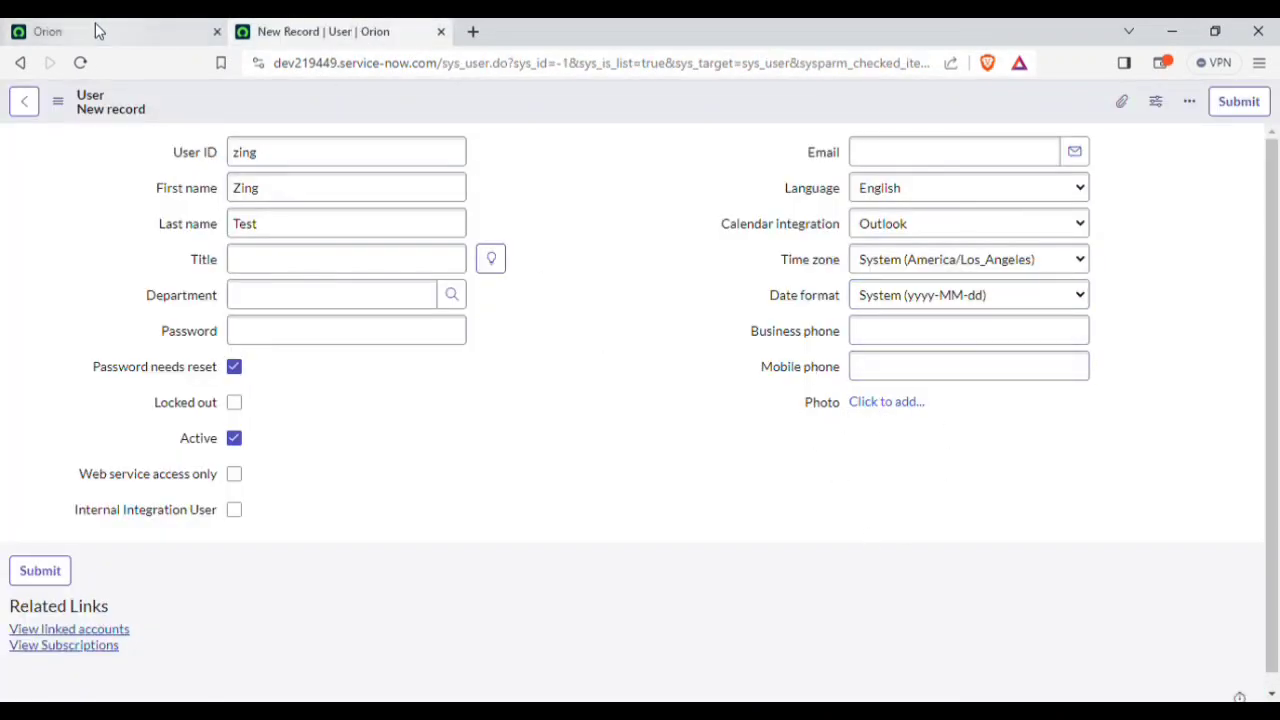
pyautogui.click(154, 31)
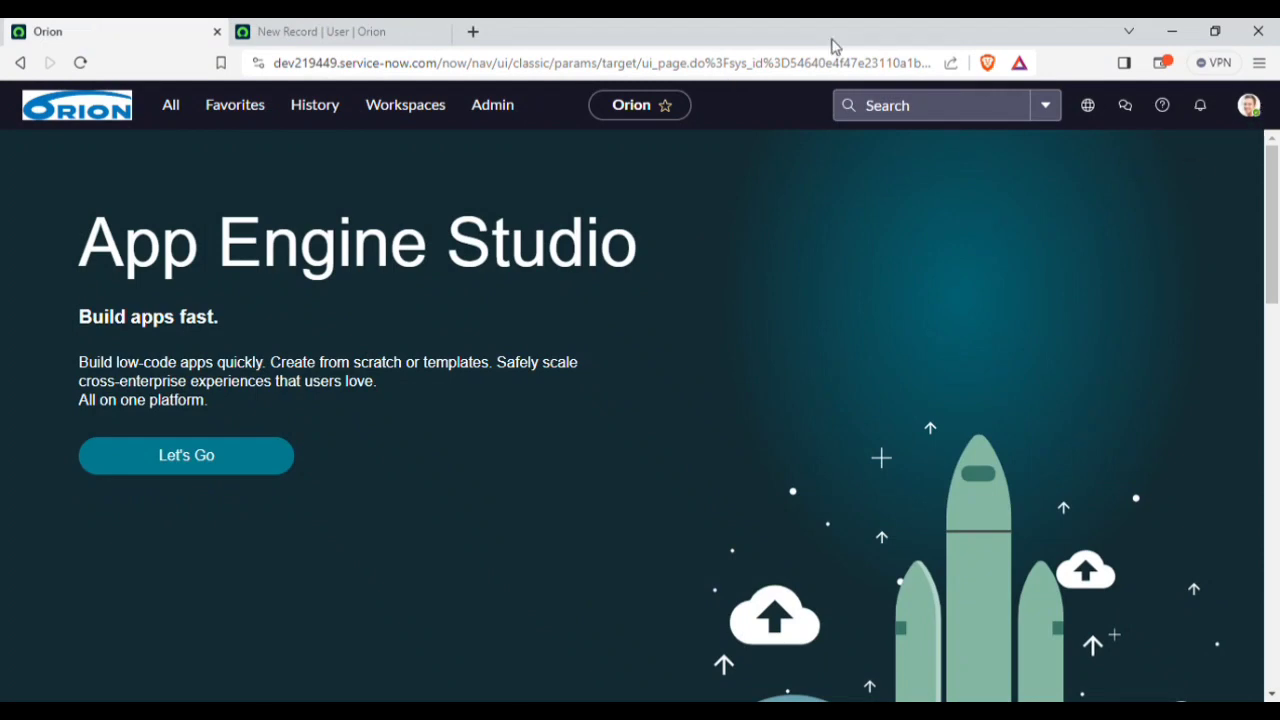
pyautogui.click(348, 34)
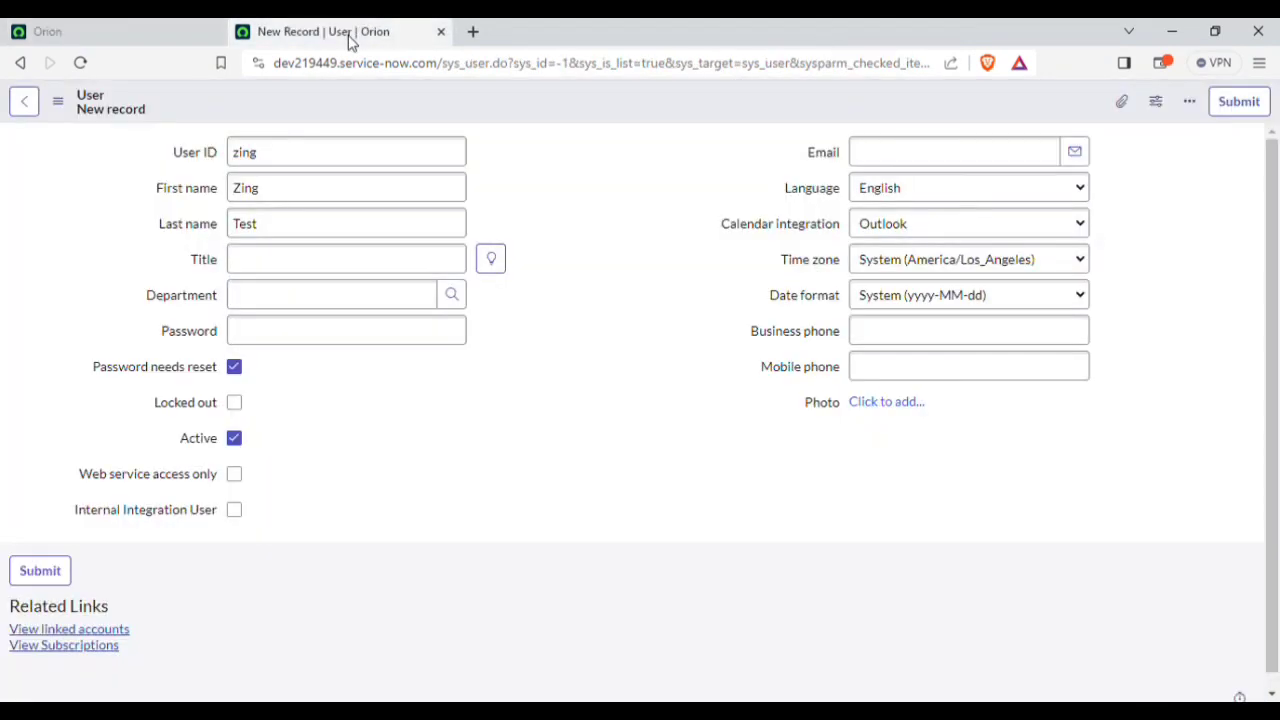
pyautogui.click(246, 334)
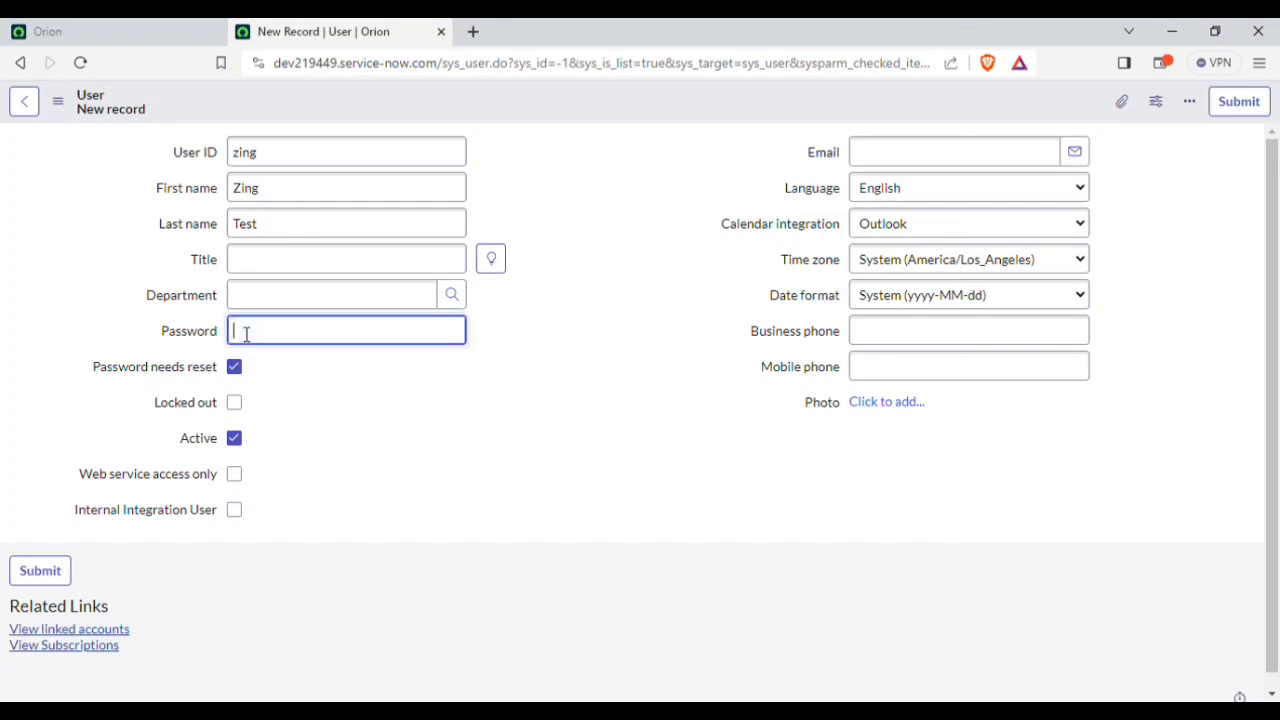
# Step: Type an initial password into zing's Password field
pyautogui.write('a********')
pyautogui.click(618, 412)
pyautogui.scroll(-2, 620, 412)
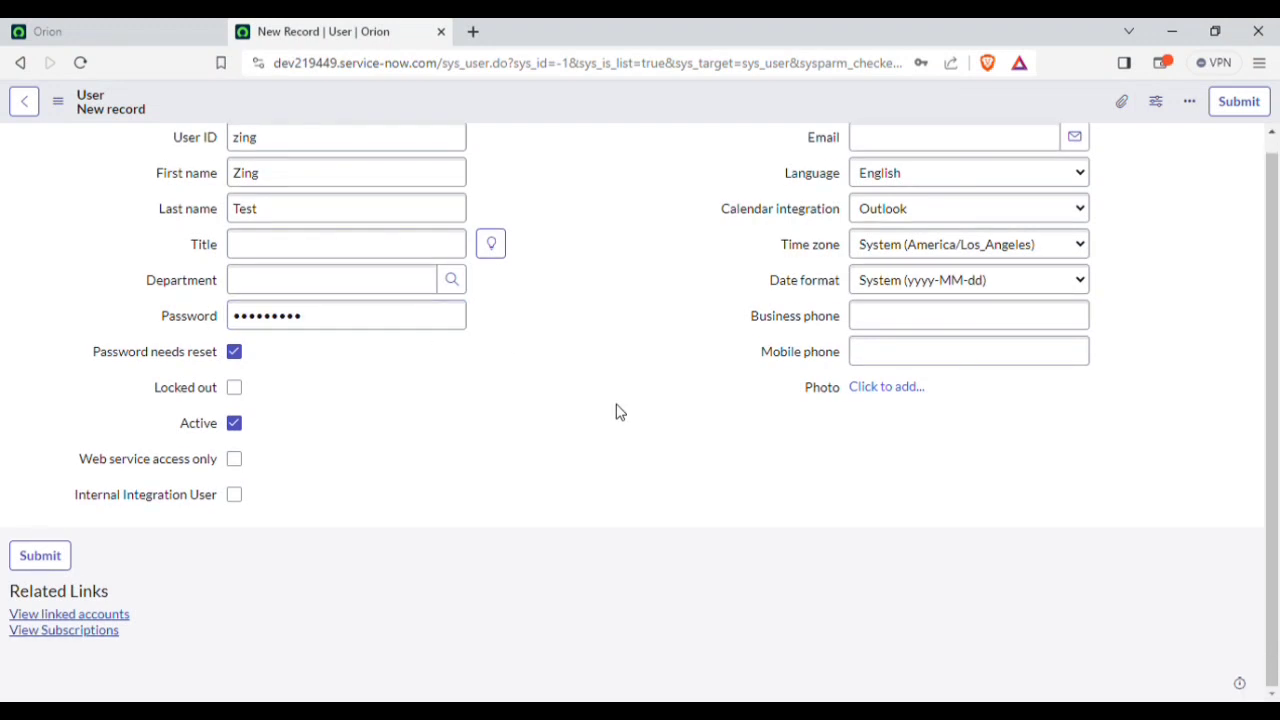
pyautogui.scroll(2, 470, 456)
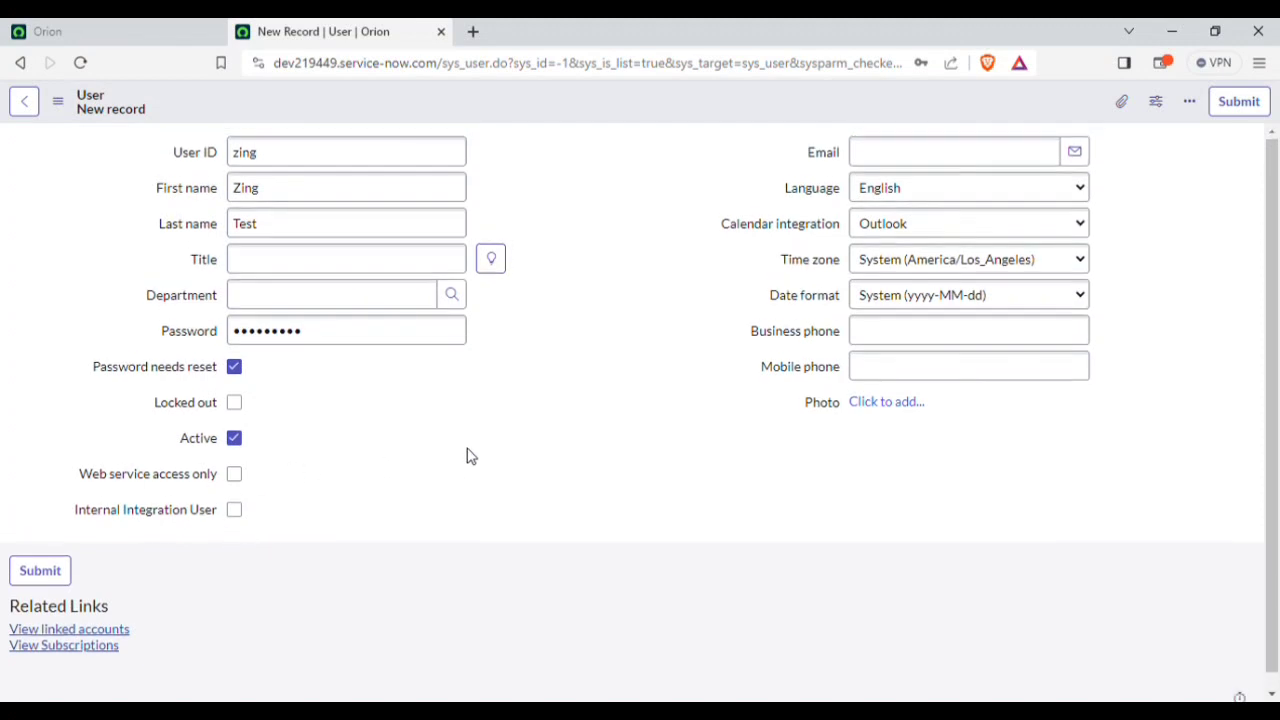
pyautogui.click(943, 157)
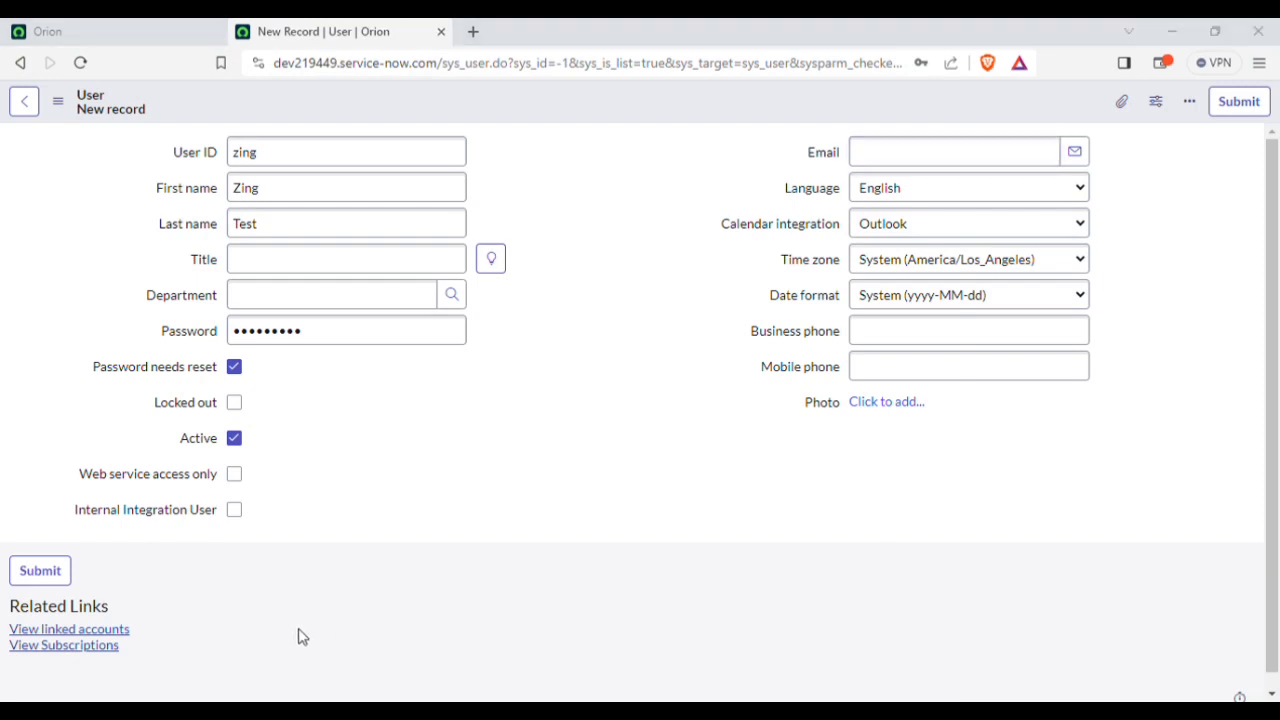
# Step: Type the first part of the user's e-mail address, deleting the repeated extra letters
pyautogui.write('z')
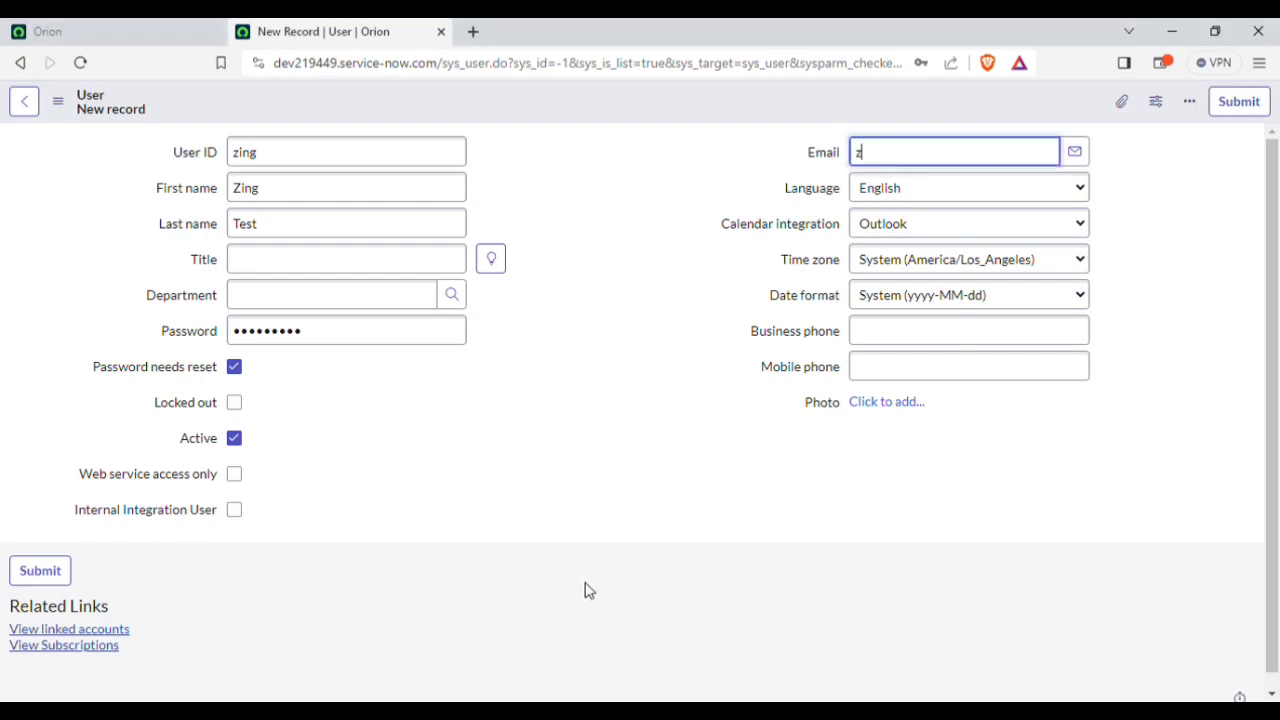
pyautogui.write('ing')
pyautogui.write('ampppppppppppppp')
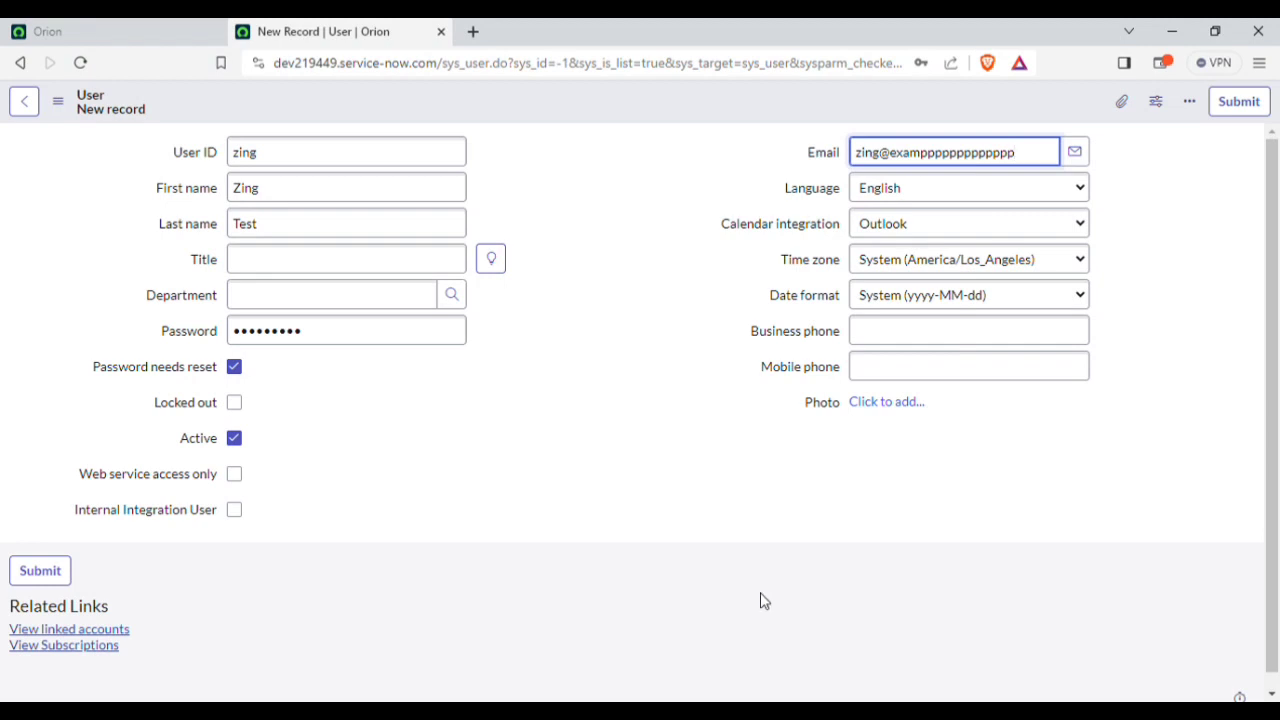
pyautogui.press('BackSpace')
pyautogui.press('BackSpace')
pyautogui.press('BackSpace')
pyautogui.click(730, 485)
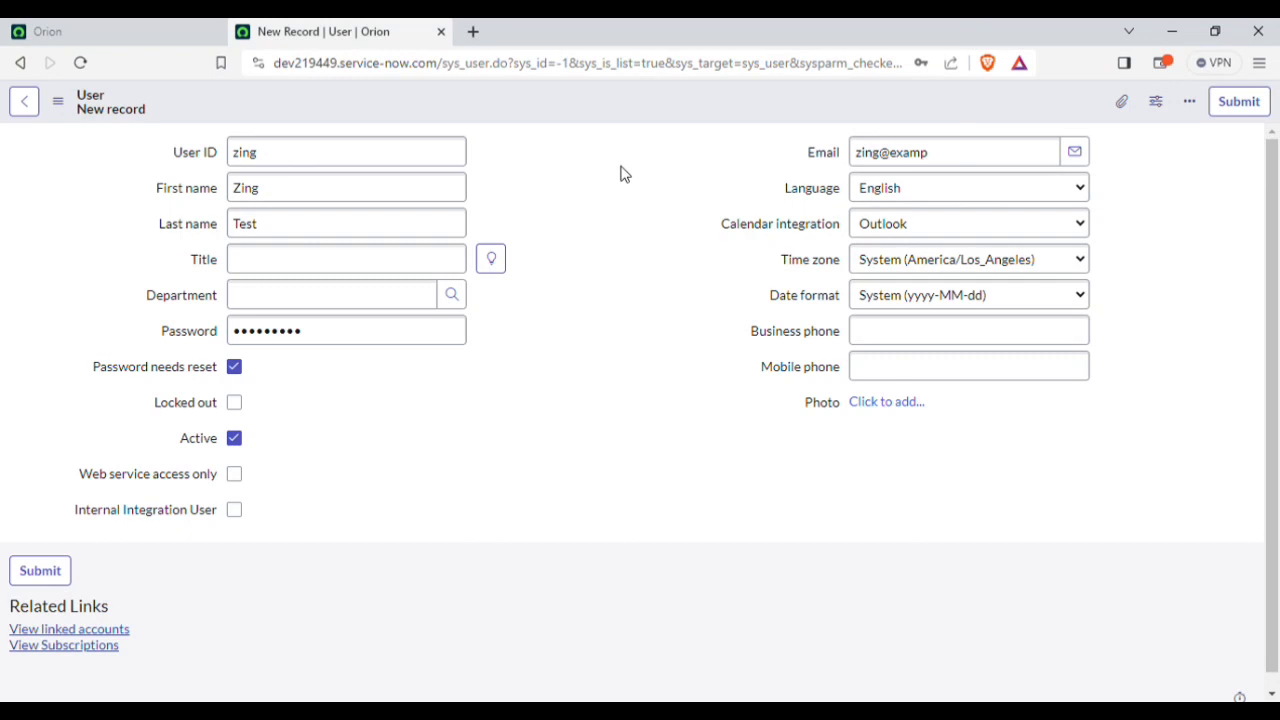
pyautogui.rightClick(670, 108)
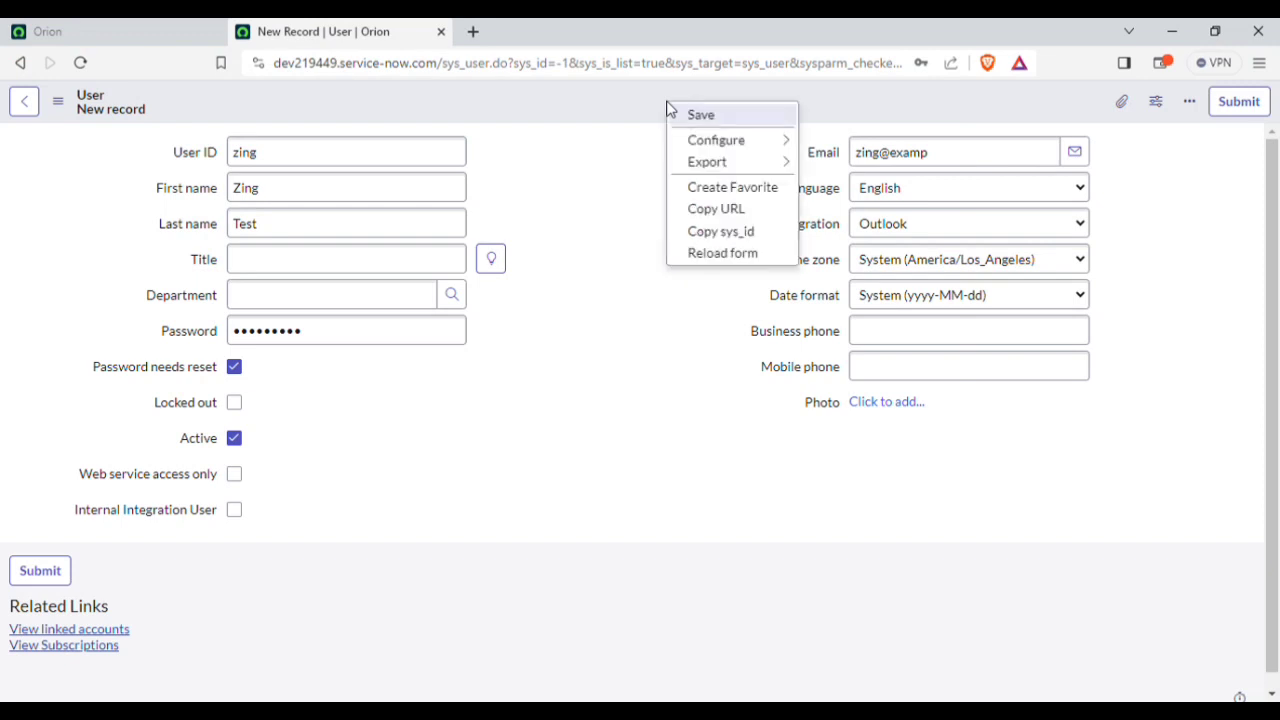
# Step: Save the user, hit the Invalid email address error, and resume typing the address
pyautogui.click(700, 116)
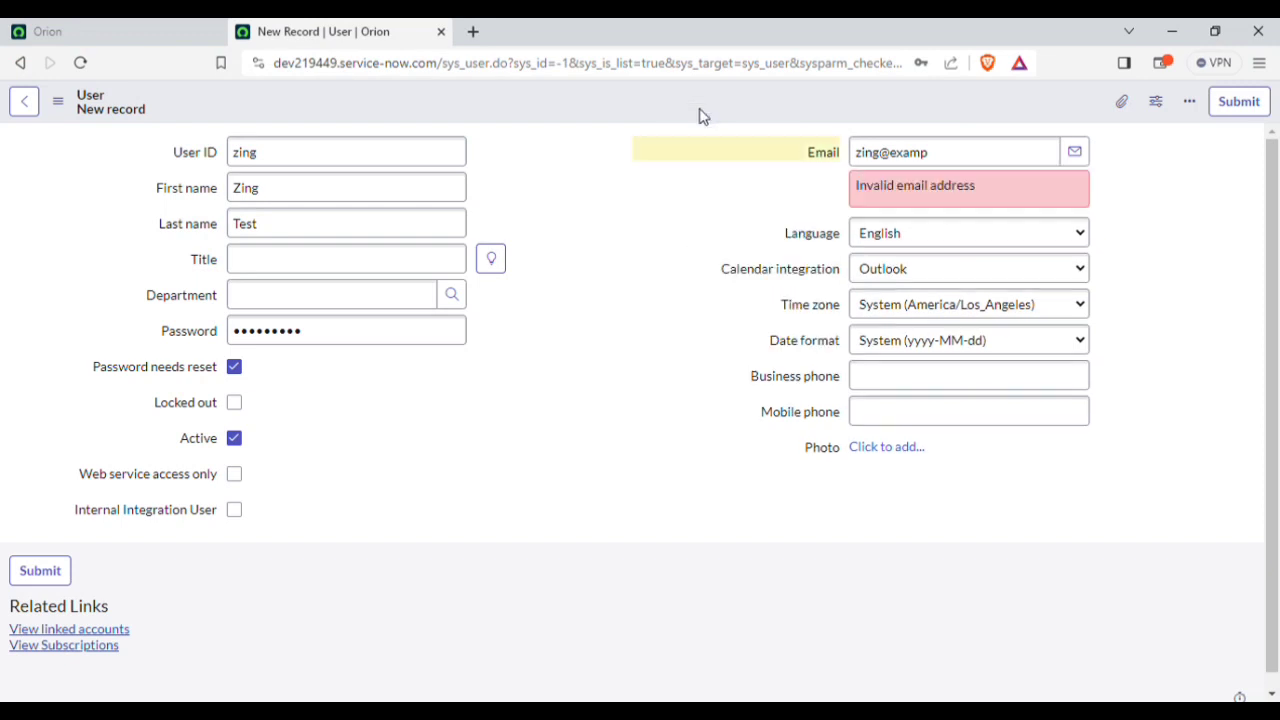
pyautogui.click(1005, 163)
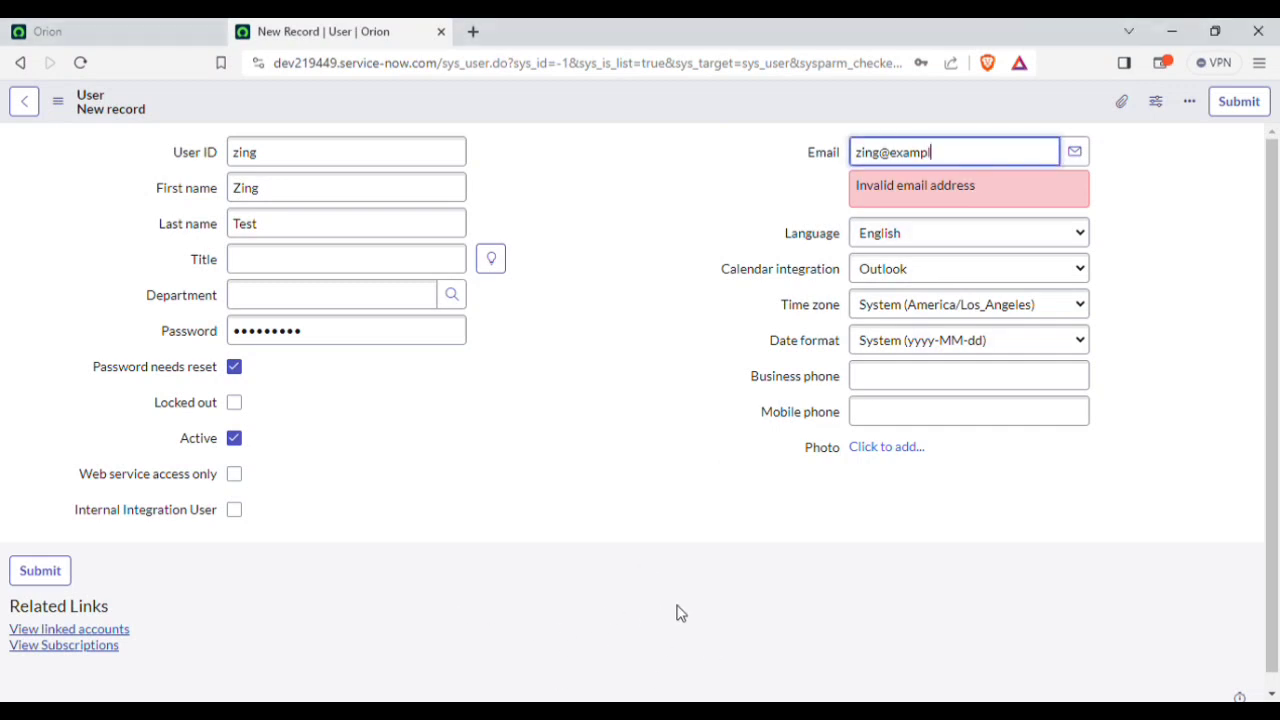
pyautogui.write('e.co')
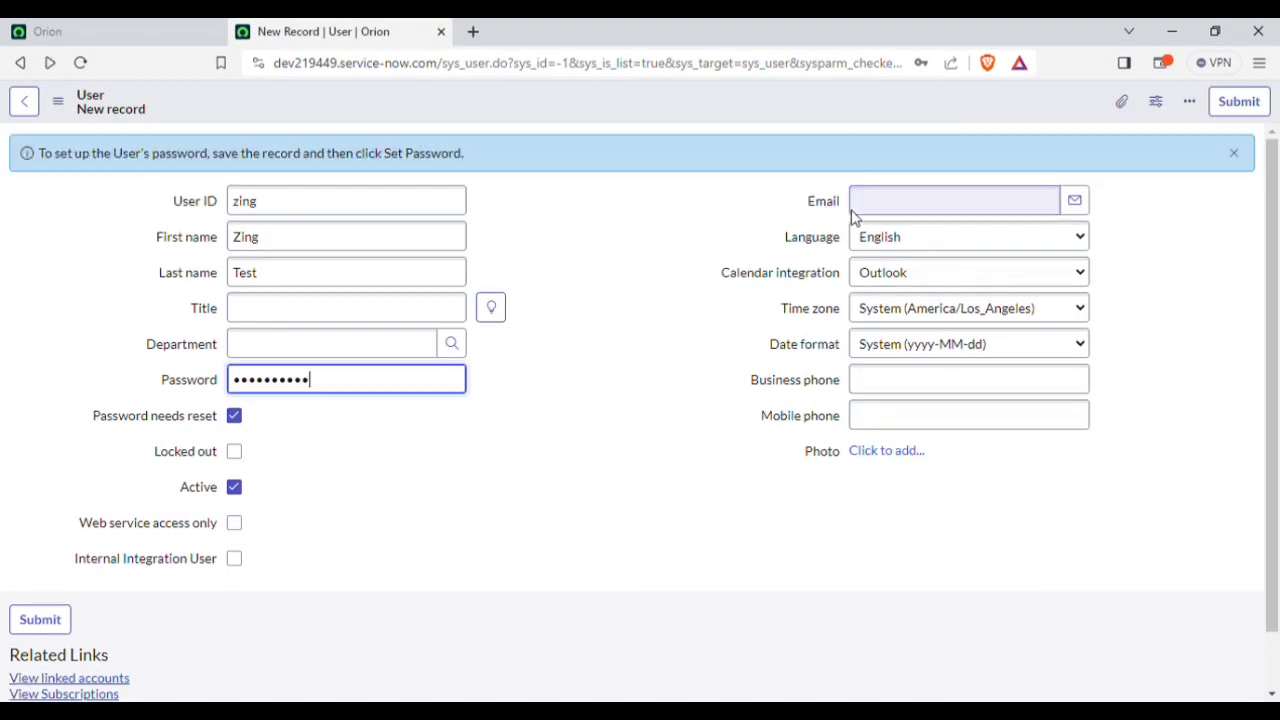
# Step: Complete the user's e-mail address in the Email field so it is valid
pyautogui.click(885, 204)
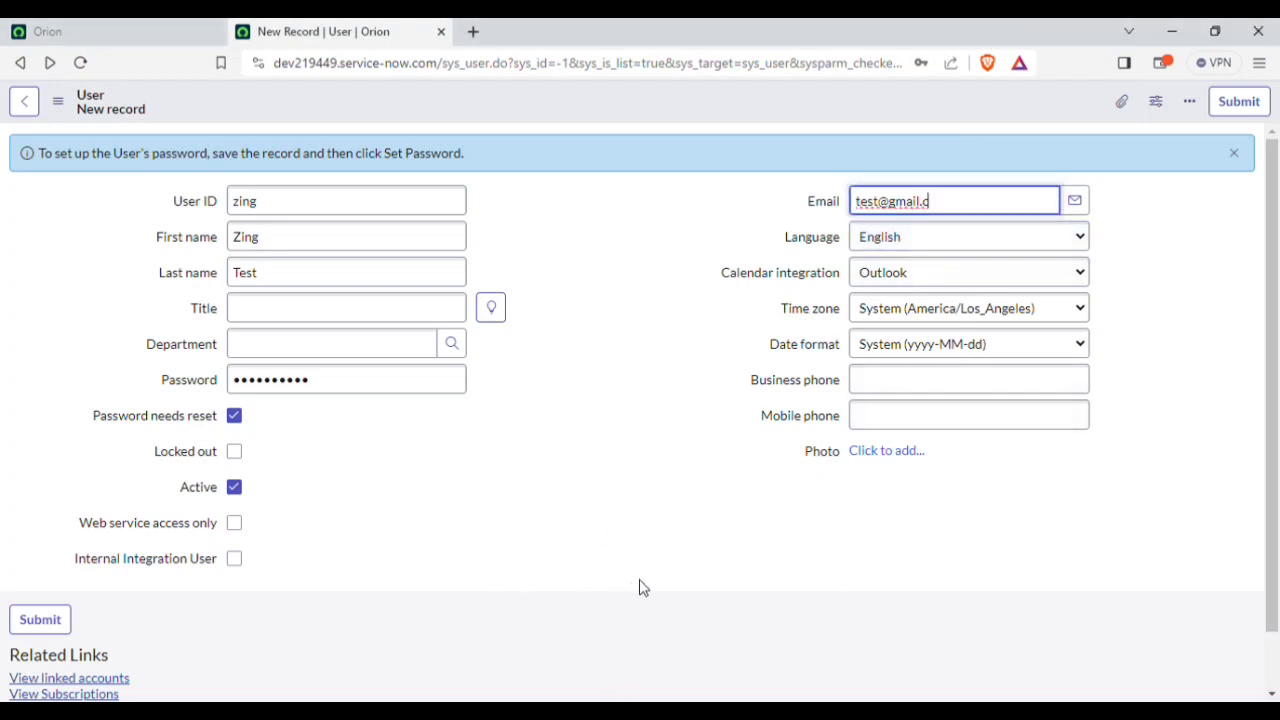
pyautogui.write('om')
pyautogui.click(608, 262)
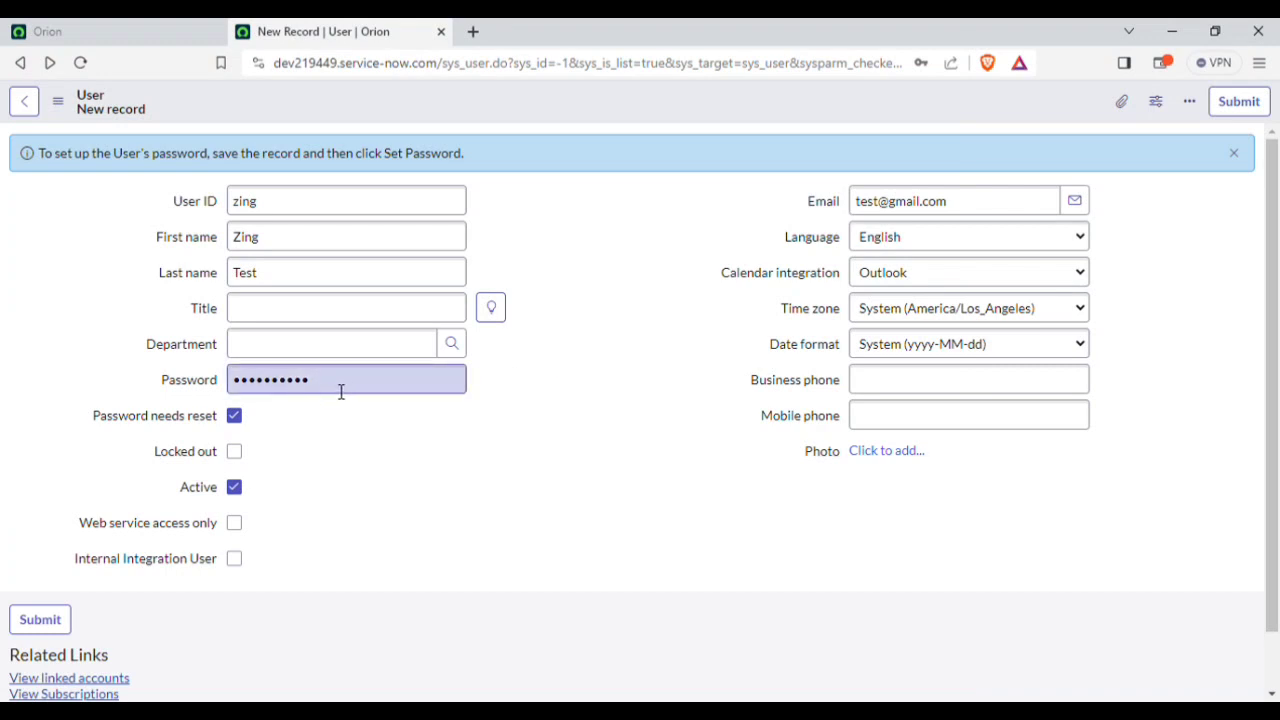
pyautogui.moveTo(319, 390); pyautogui.dragTo(424, 398)
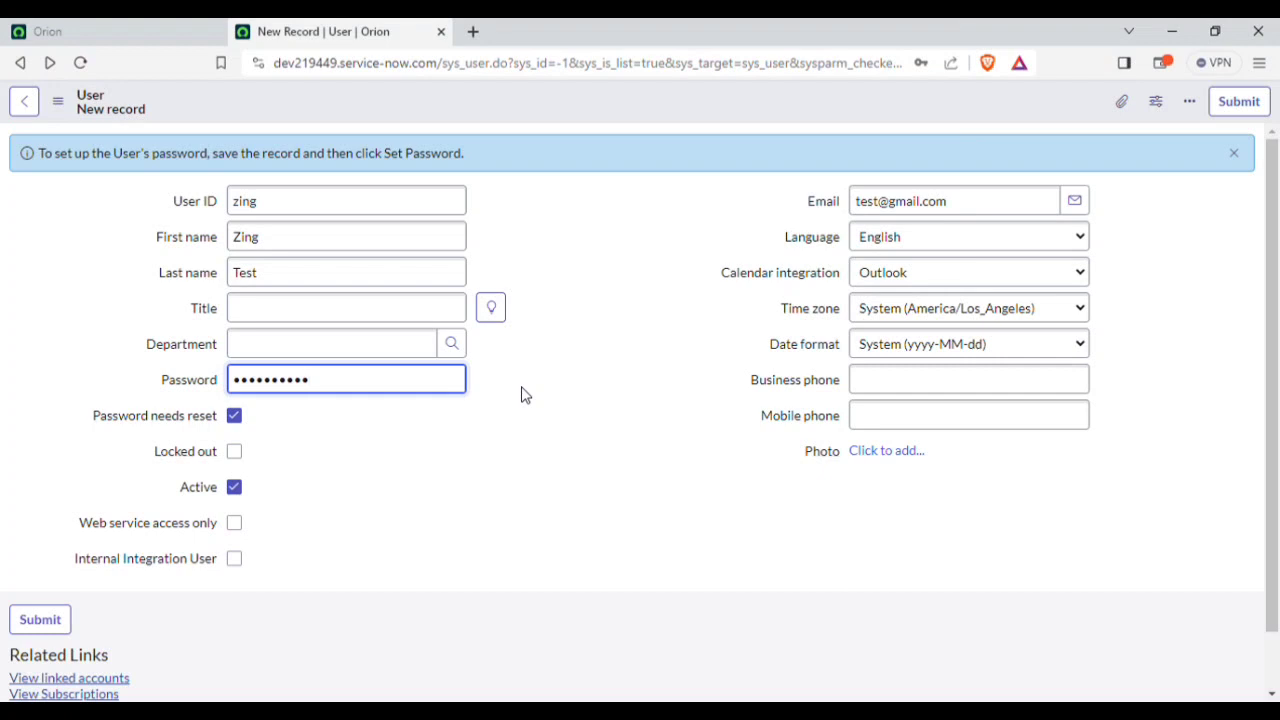
pyautogui.scroll(-1, 606, 365)
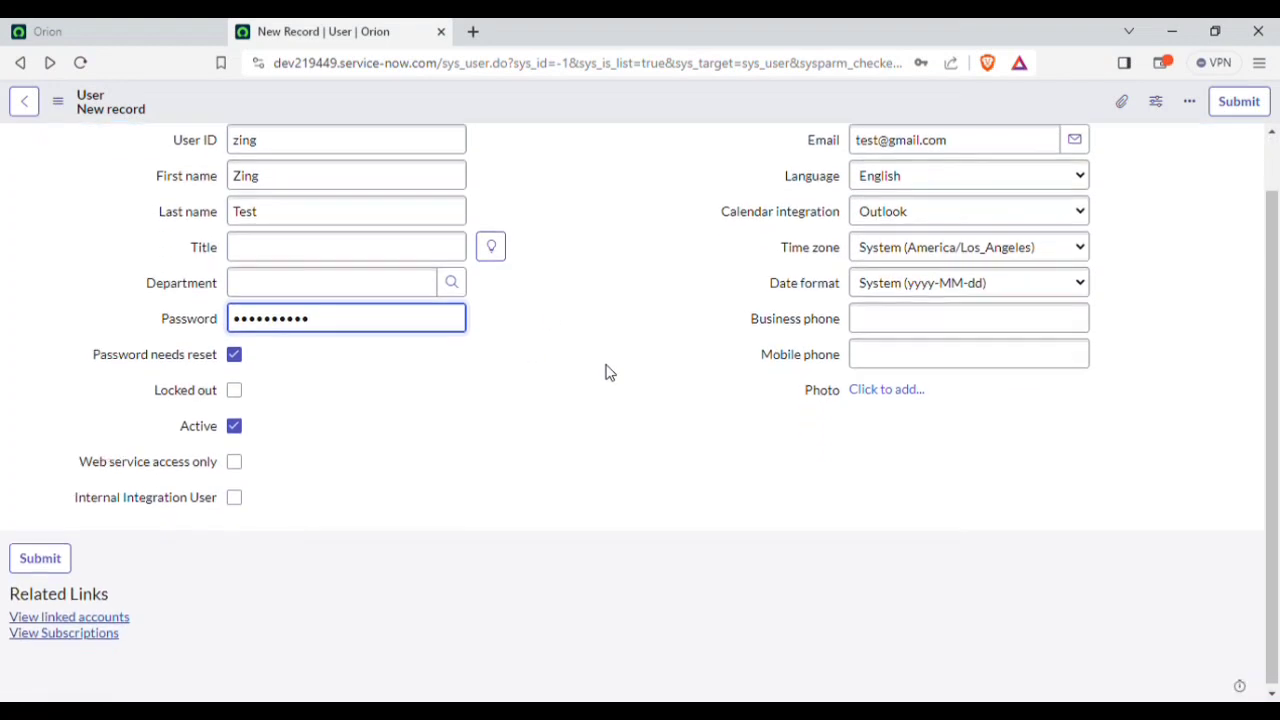
pyautogui.scroll(1, 545, 350)
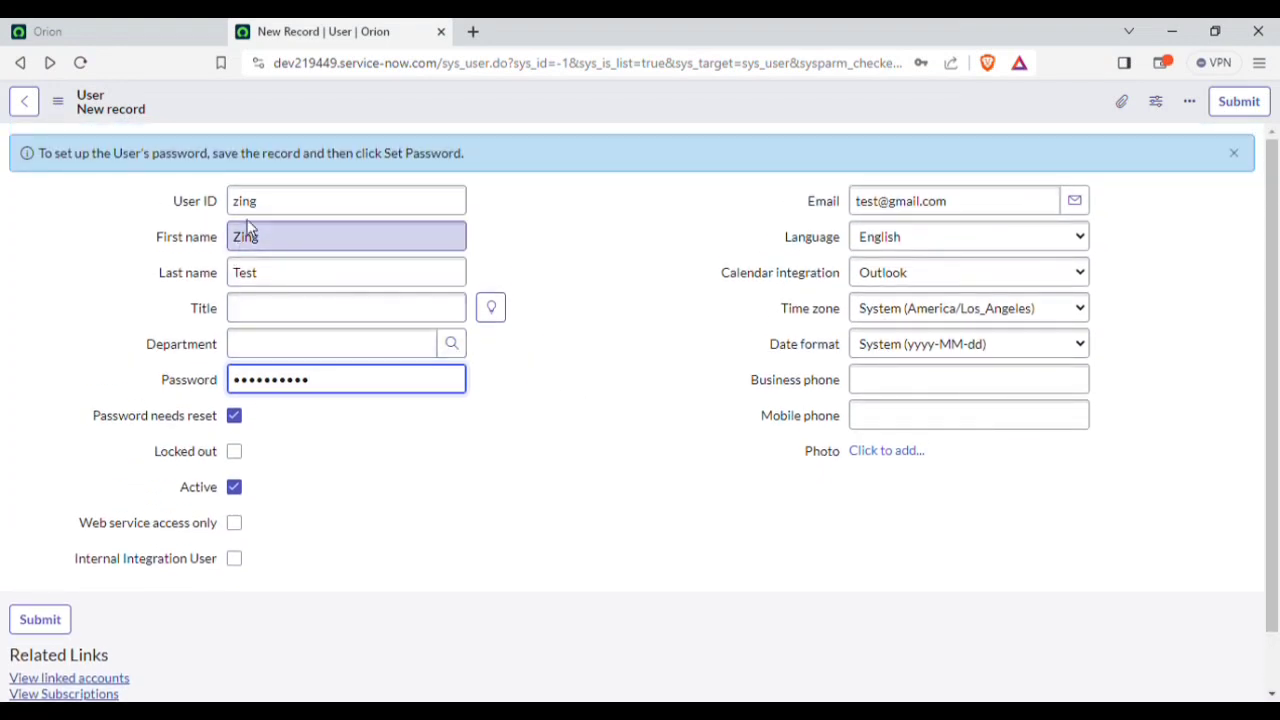
# Step: Save the new user record from the header menu and scroll to its empty Roles related list
pyautogui.rightClick(602, 116)
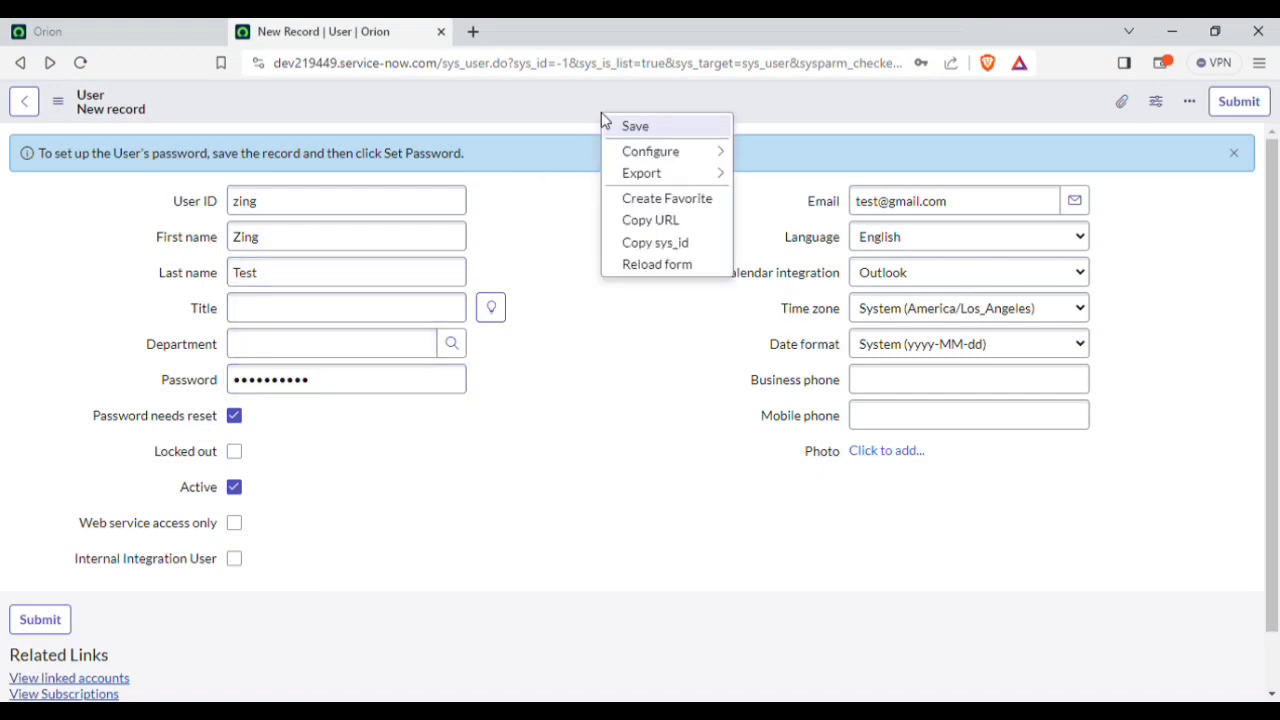
pyautogui.click(636, 129)
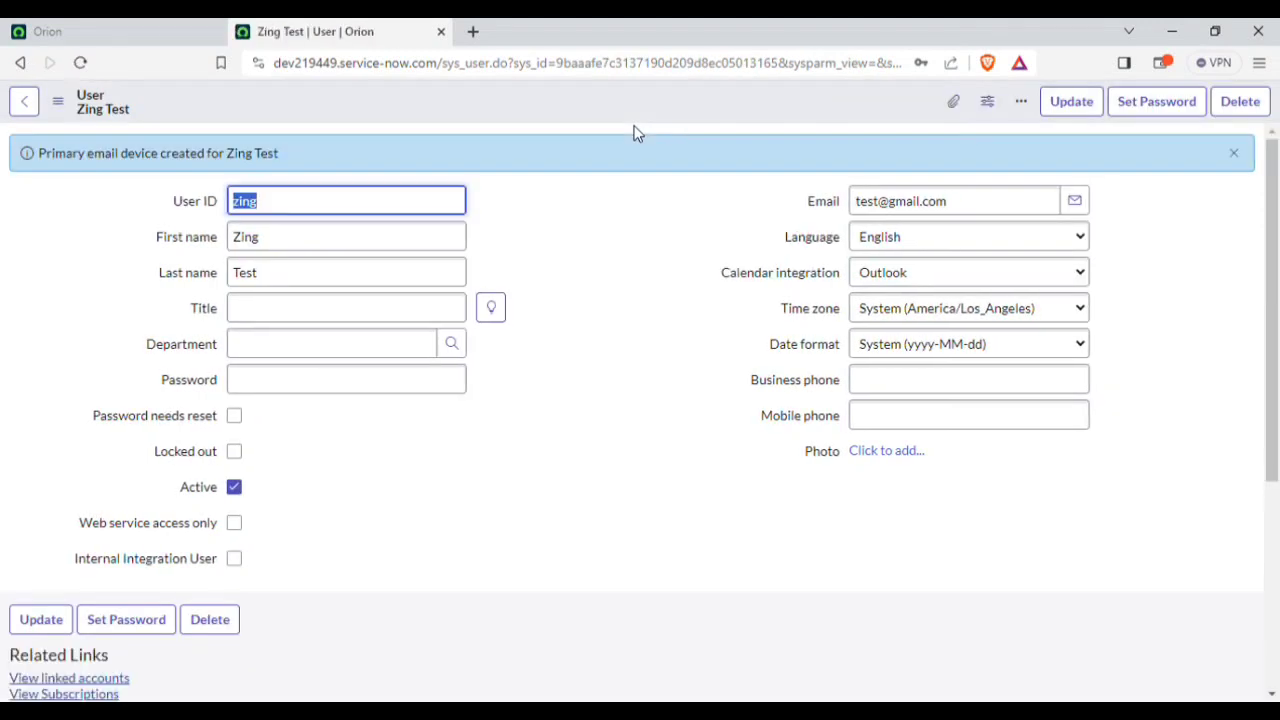
pyautogui.scroll(-4, 588, 320)
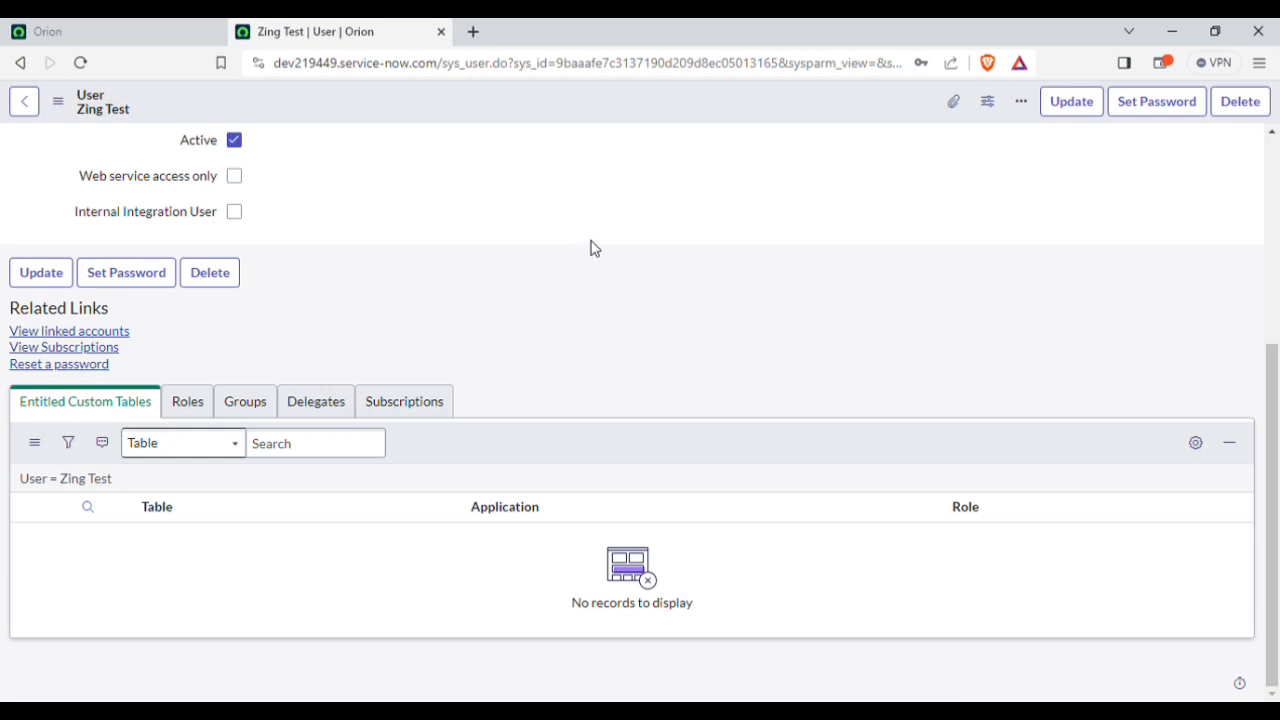
pyautogui.scroll(4, 592, 248)
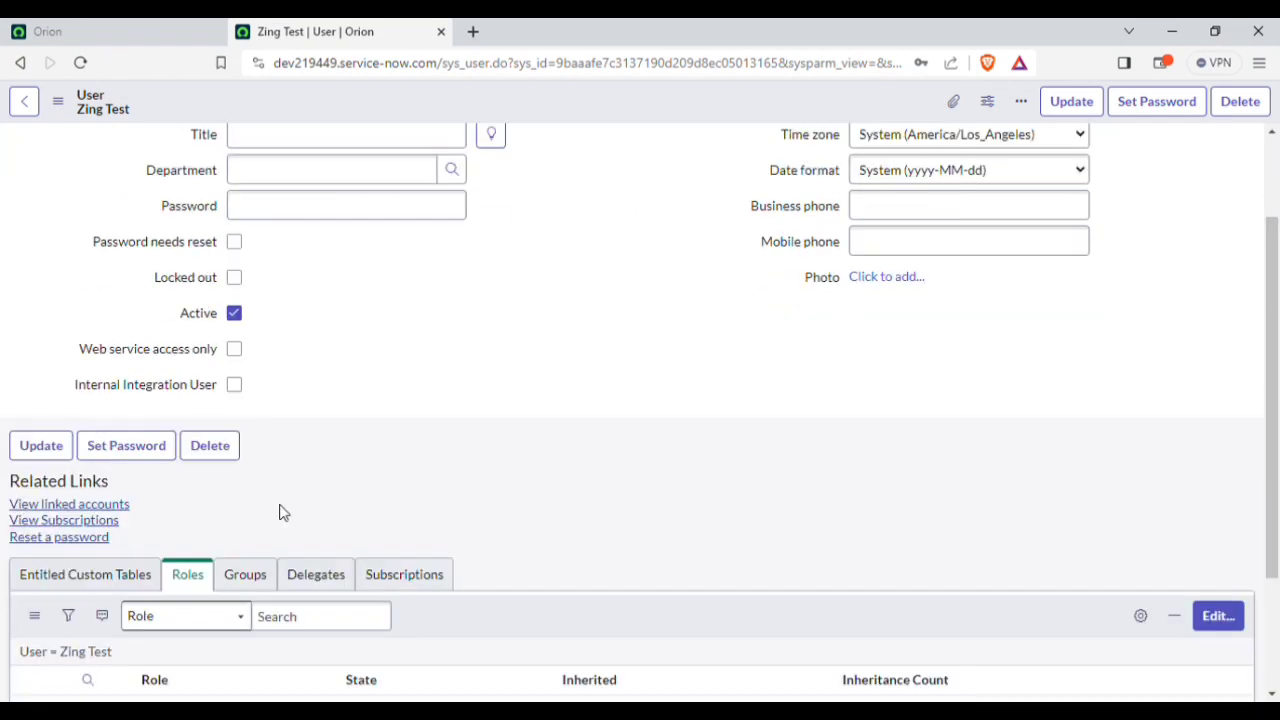
pyautogui.scroll(-2, 294, 440)
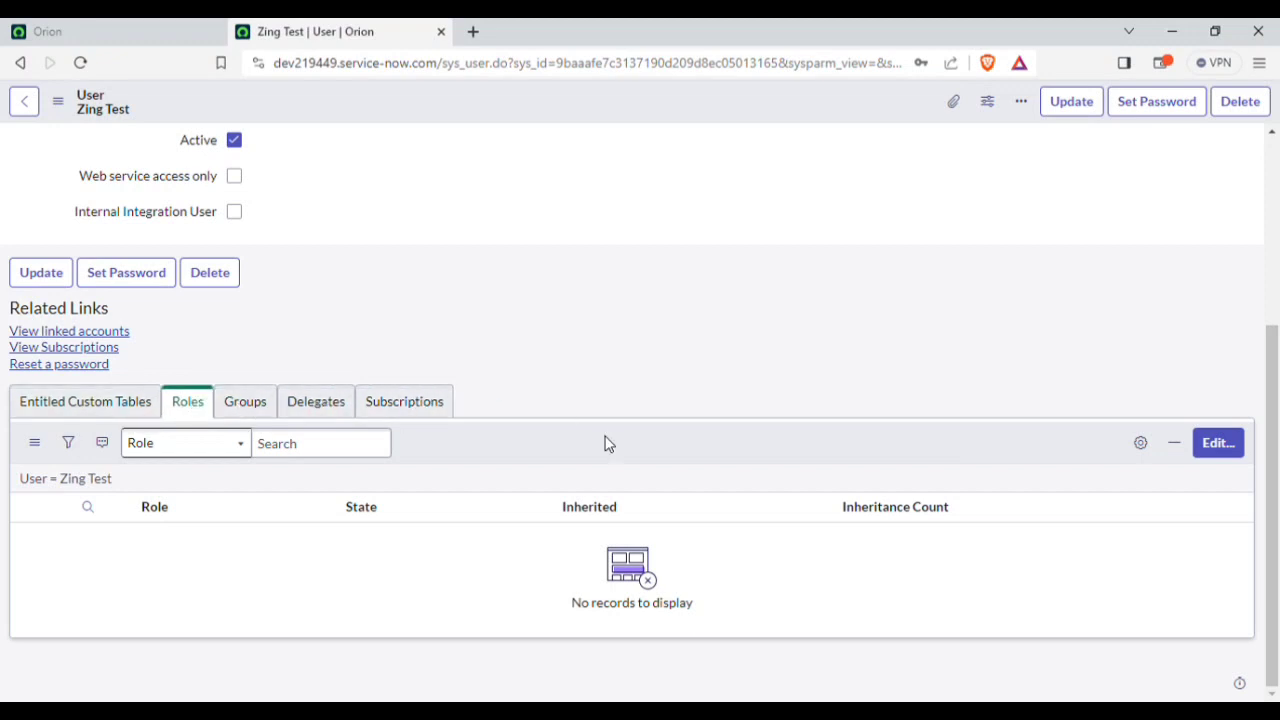
pyautogui.scroll(3, 517, 300)
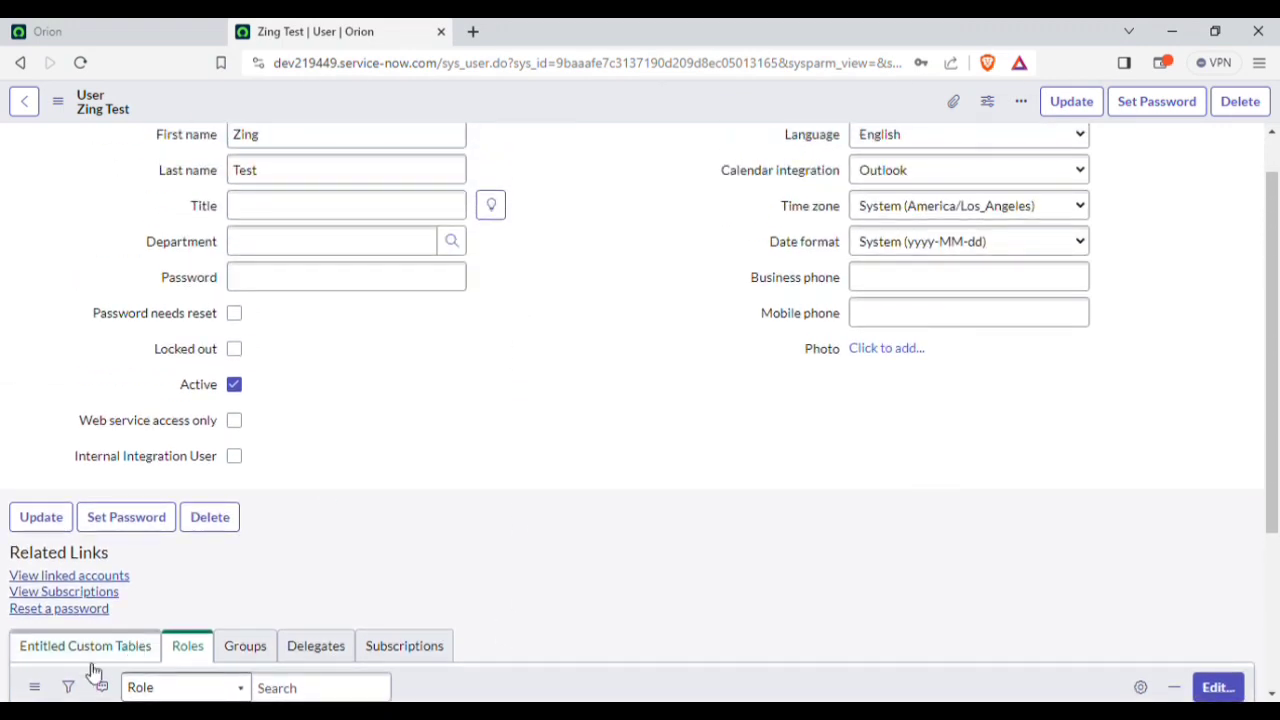
pyautogui.scroll(1, 510, 527)
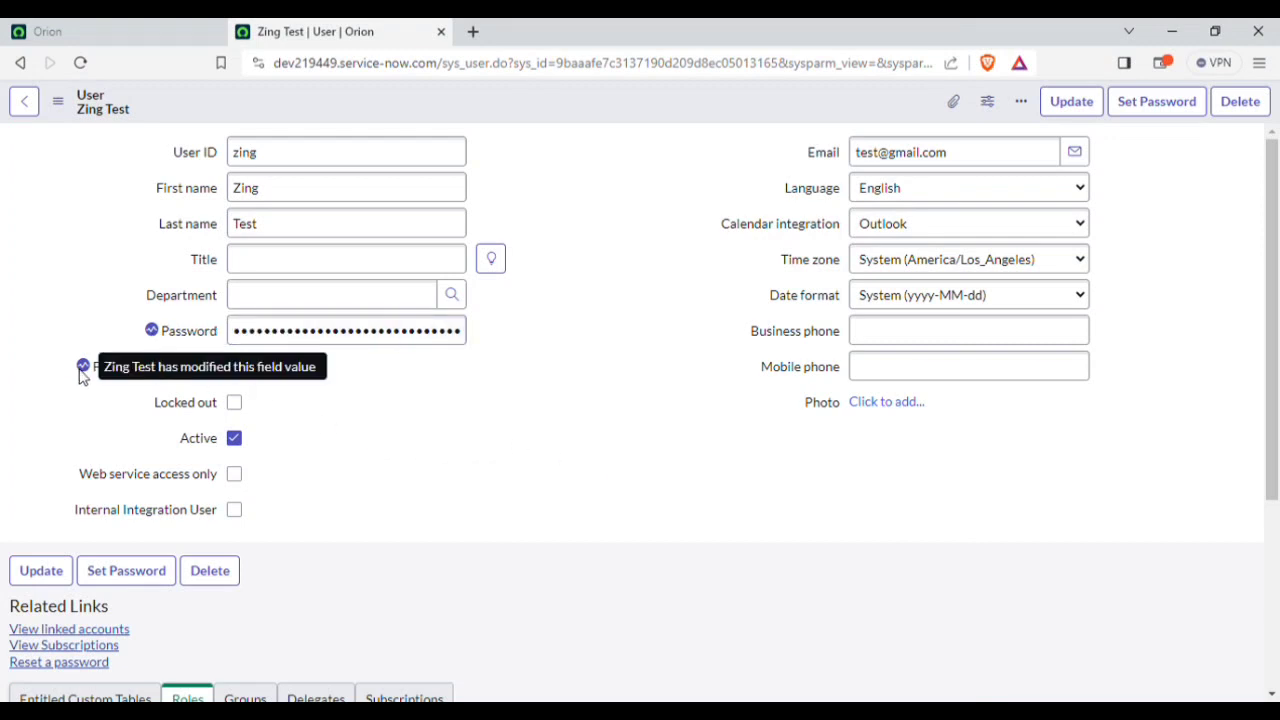
pyautogui.doubleClick(270, 343)
pyautogui.click(323, 341)
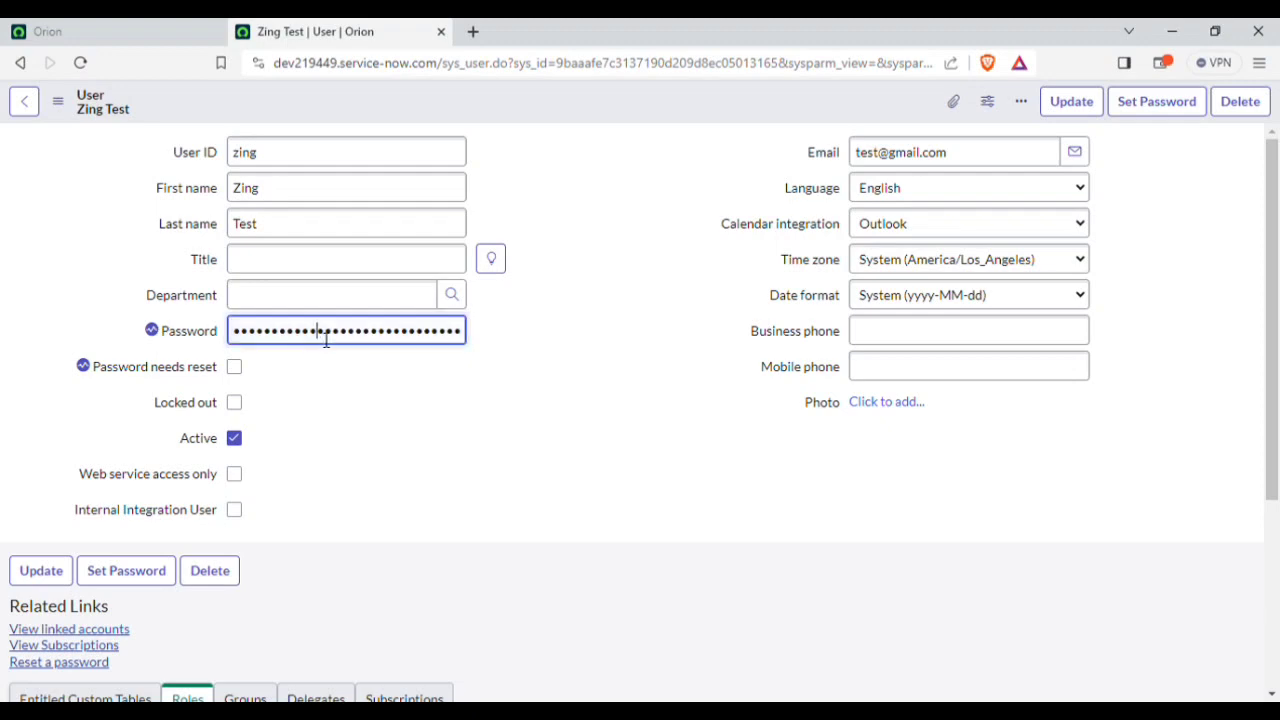
pyautogui.scroll(-3, 428, 492)
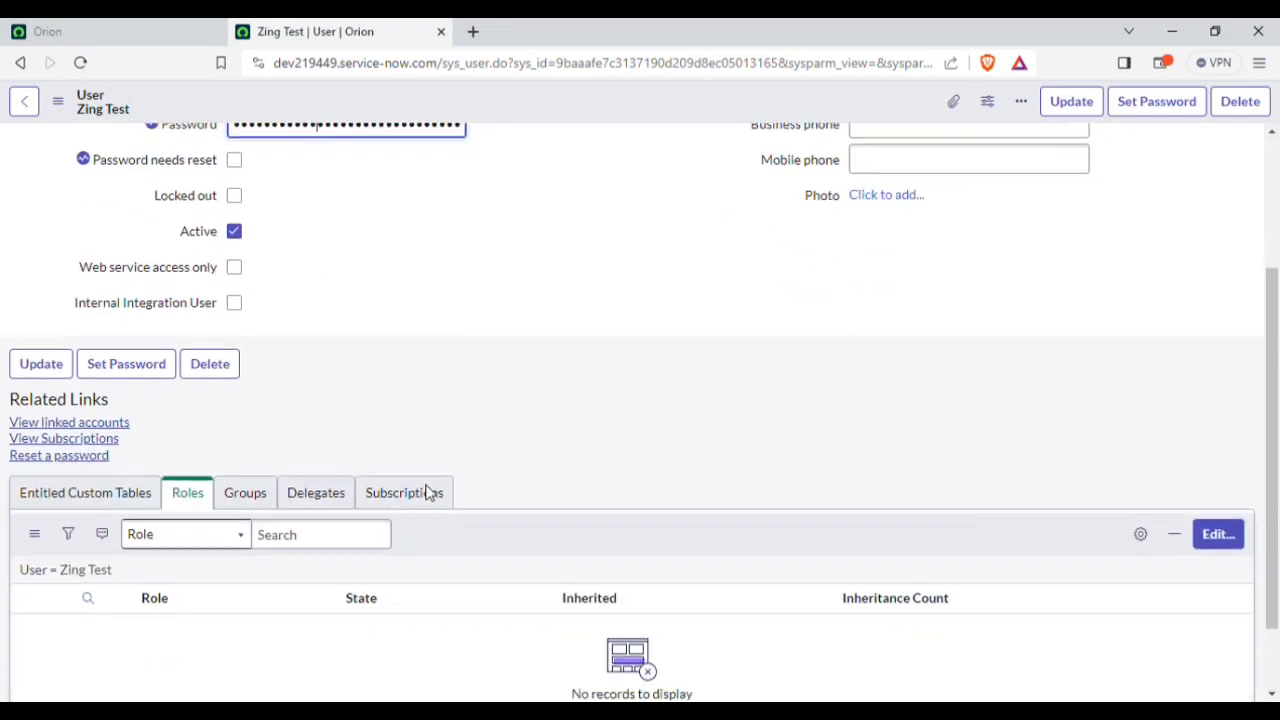
pyautogui.scroll(3, 429, 491)
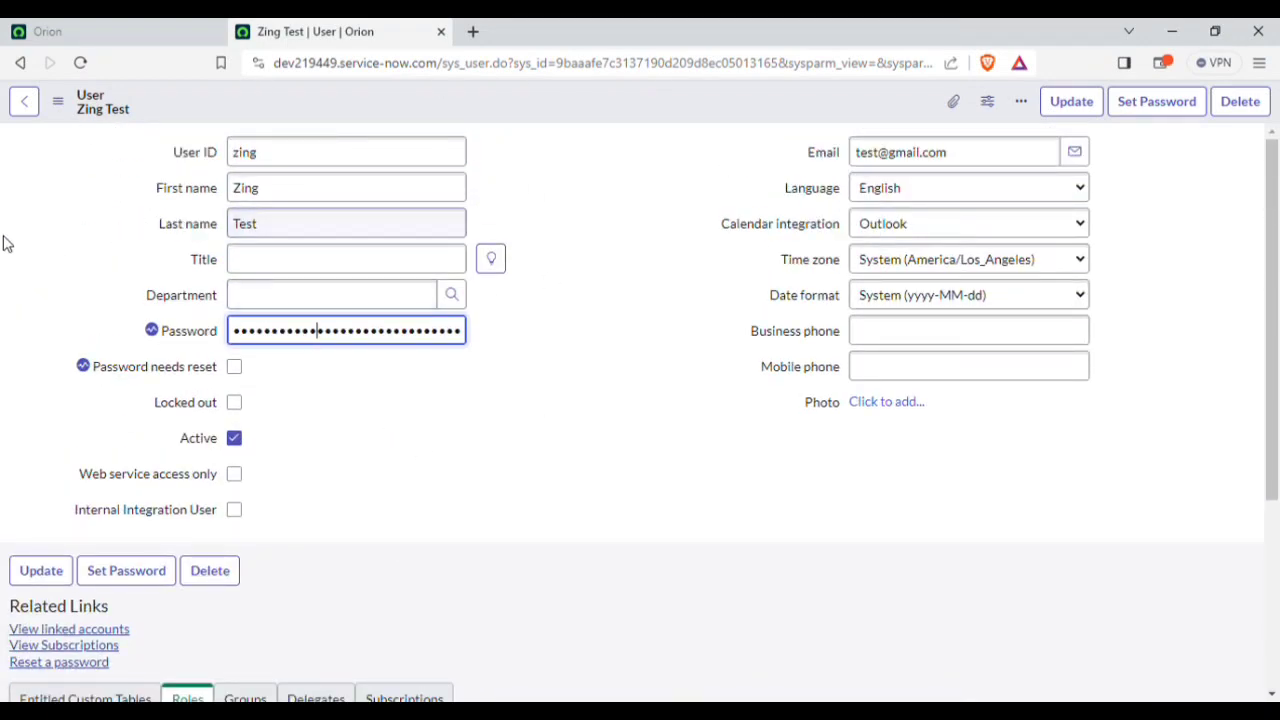
pyautogui.click(111, 42)
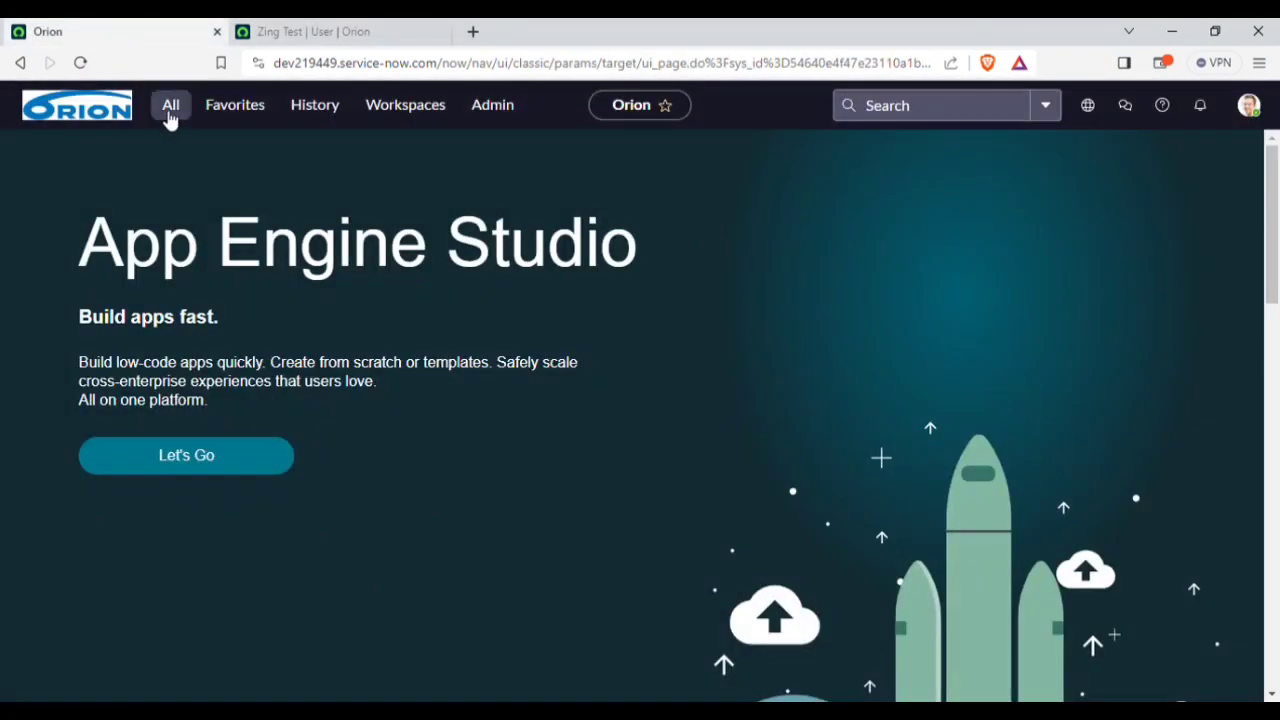
pyautogui.click(316, 28)
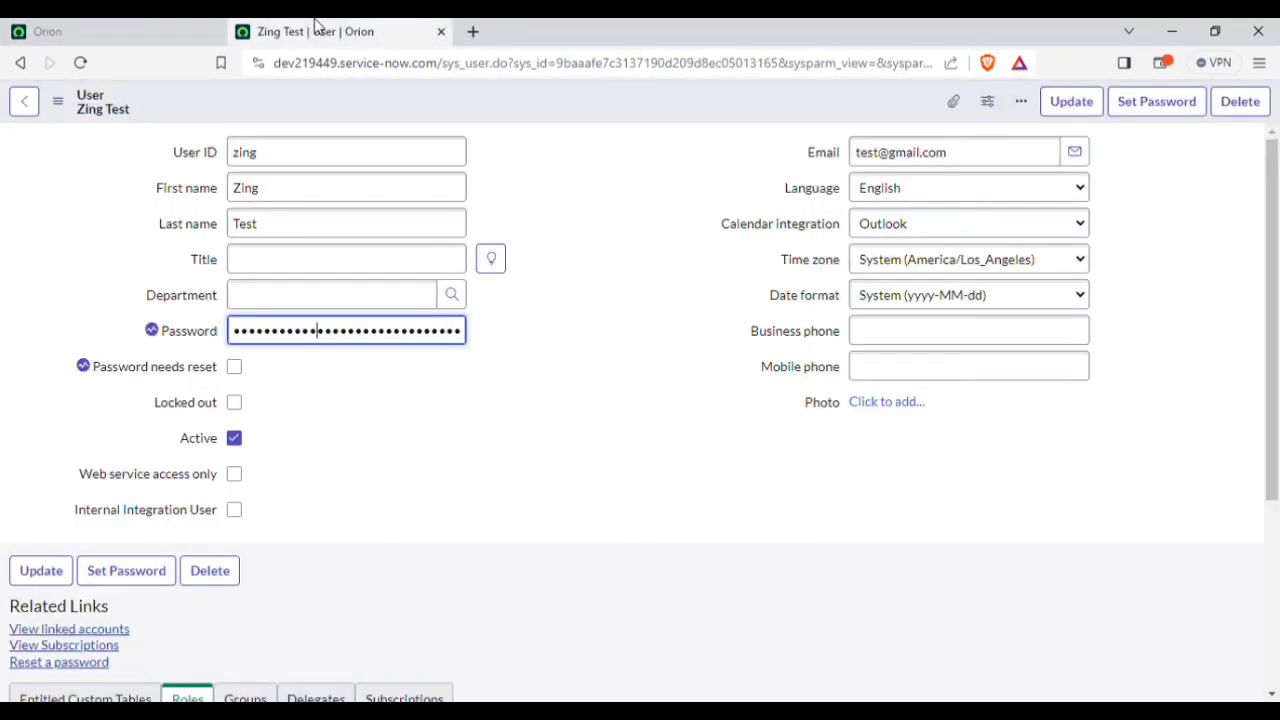
pyautogui.click(527, 395)
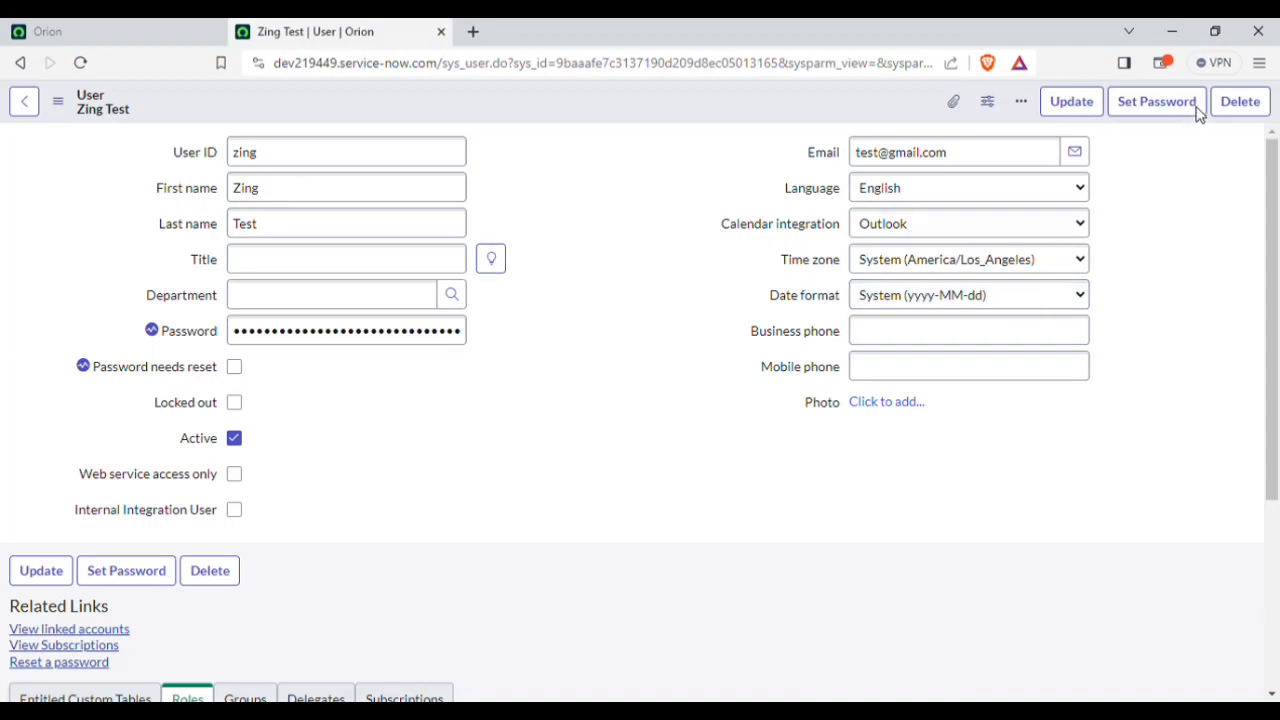